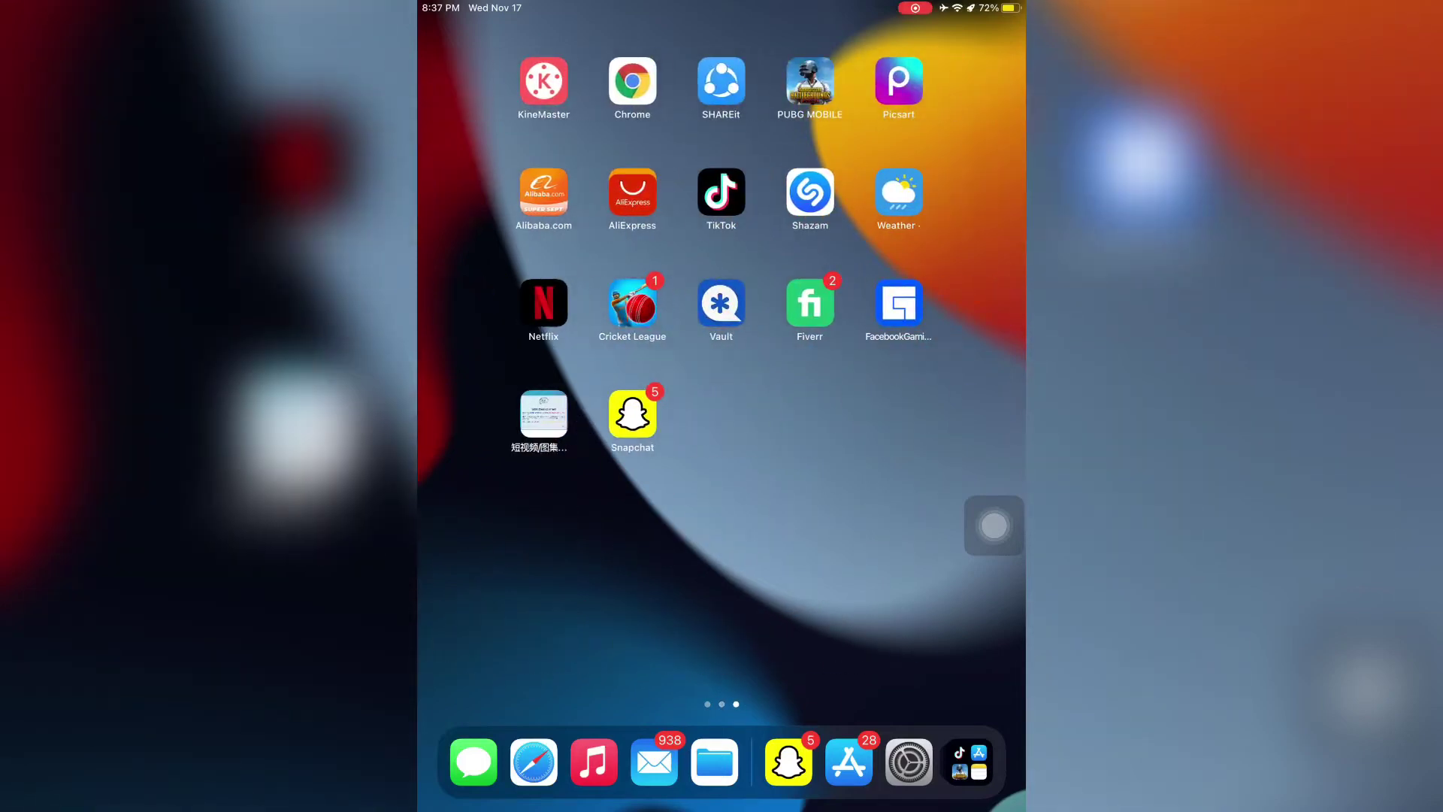
- Launch Snapchat, return to the Home Screen, and bring up the App Switcher
{"action": "left_click", "coordinate": [633, 416]}
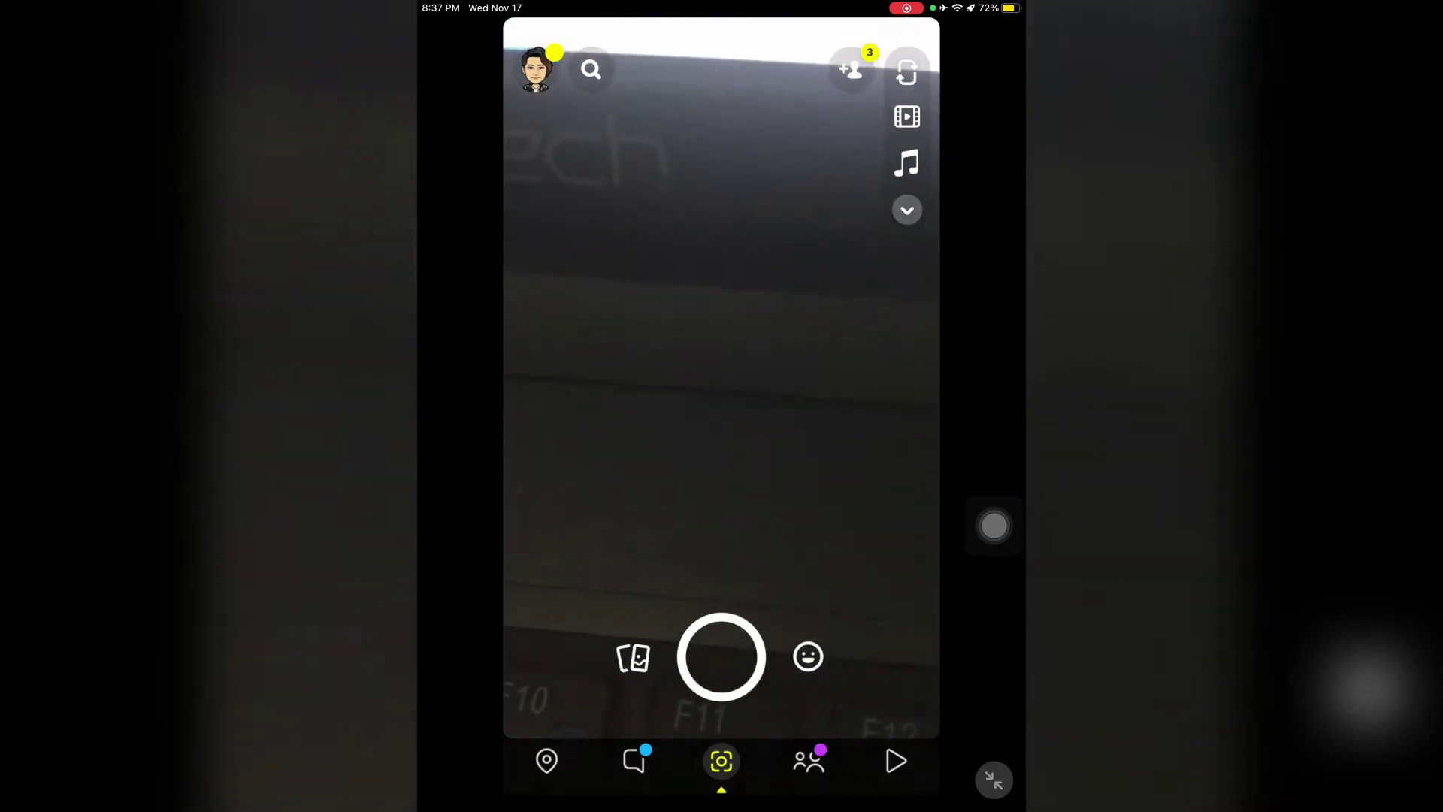
{"action": "left_click_drag", "start_coordinate": [722, 805], "coordinate": [721, 507]}
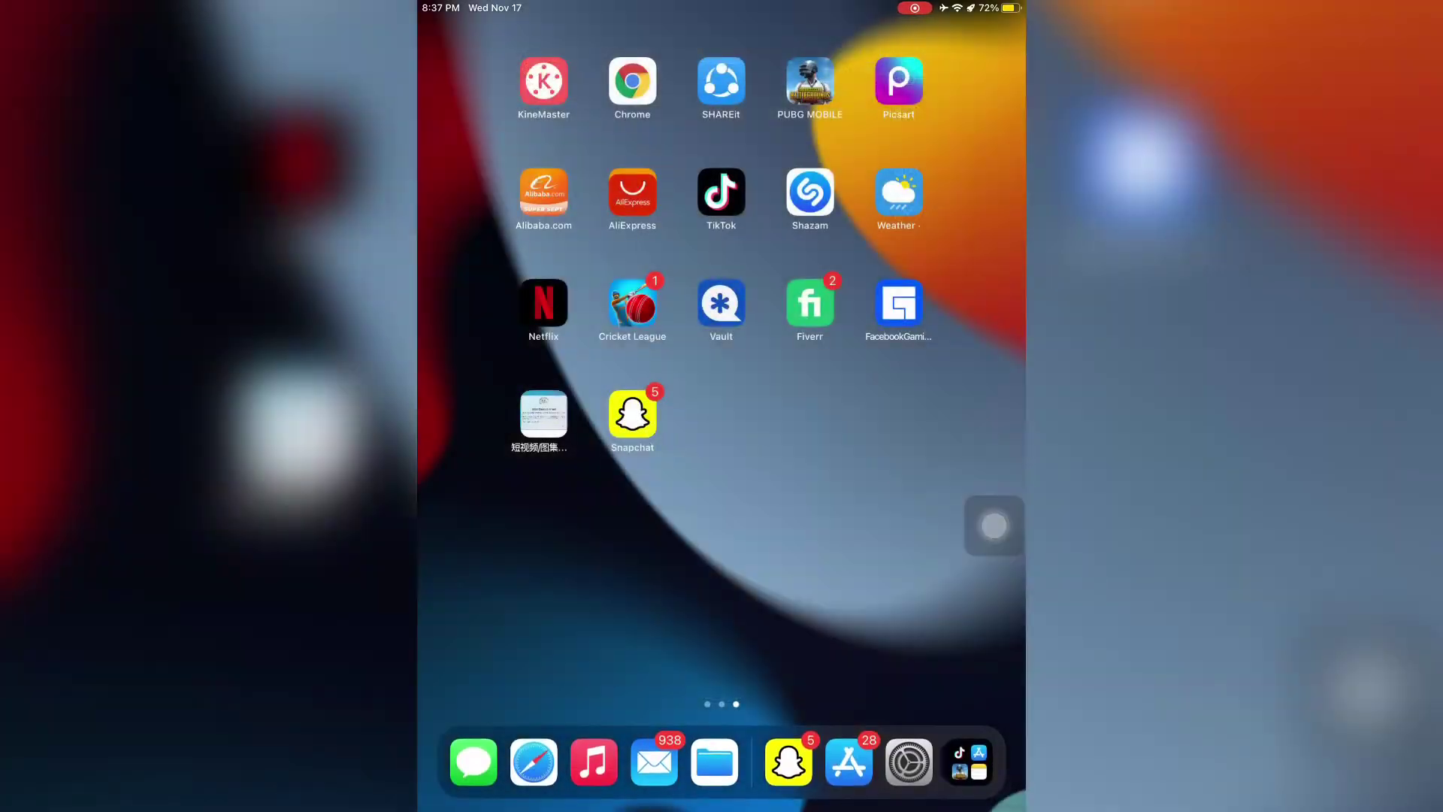
{"action": "left_click_drag", "start_coordinate": [722, 806], "coordinate": [721, 507]}
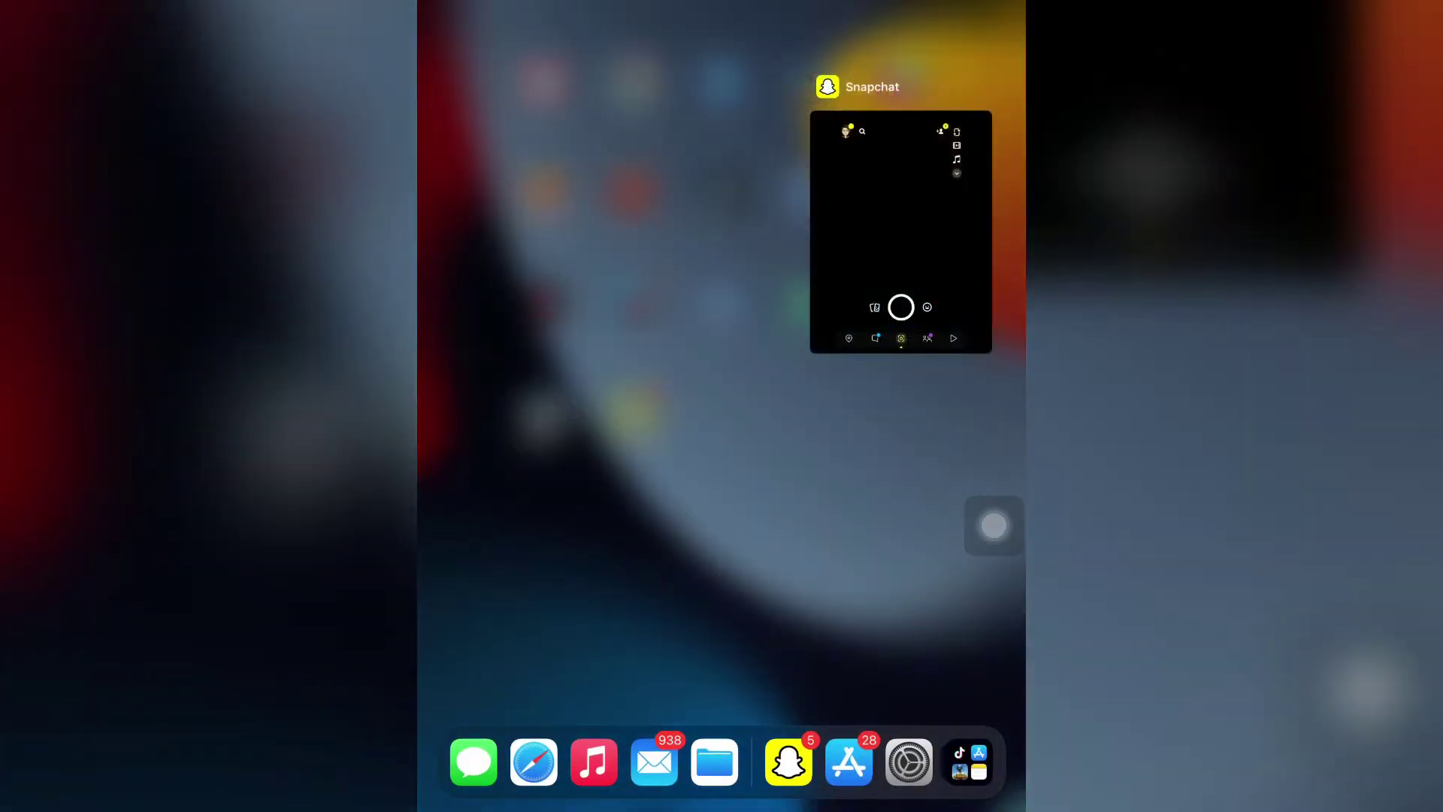
- Quit Snapchat from the App Switcher, then clear Snapchat's cache from Account Actions
{"action": "left_click_drag", "start_coordinate": [899, 214], "coordinate": [898, 5]}
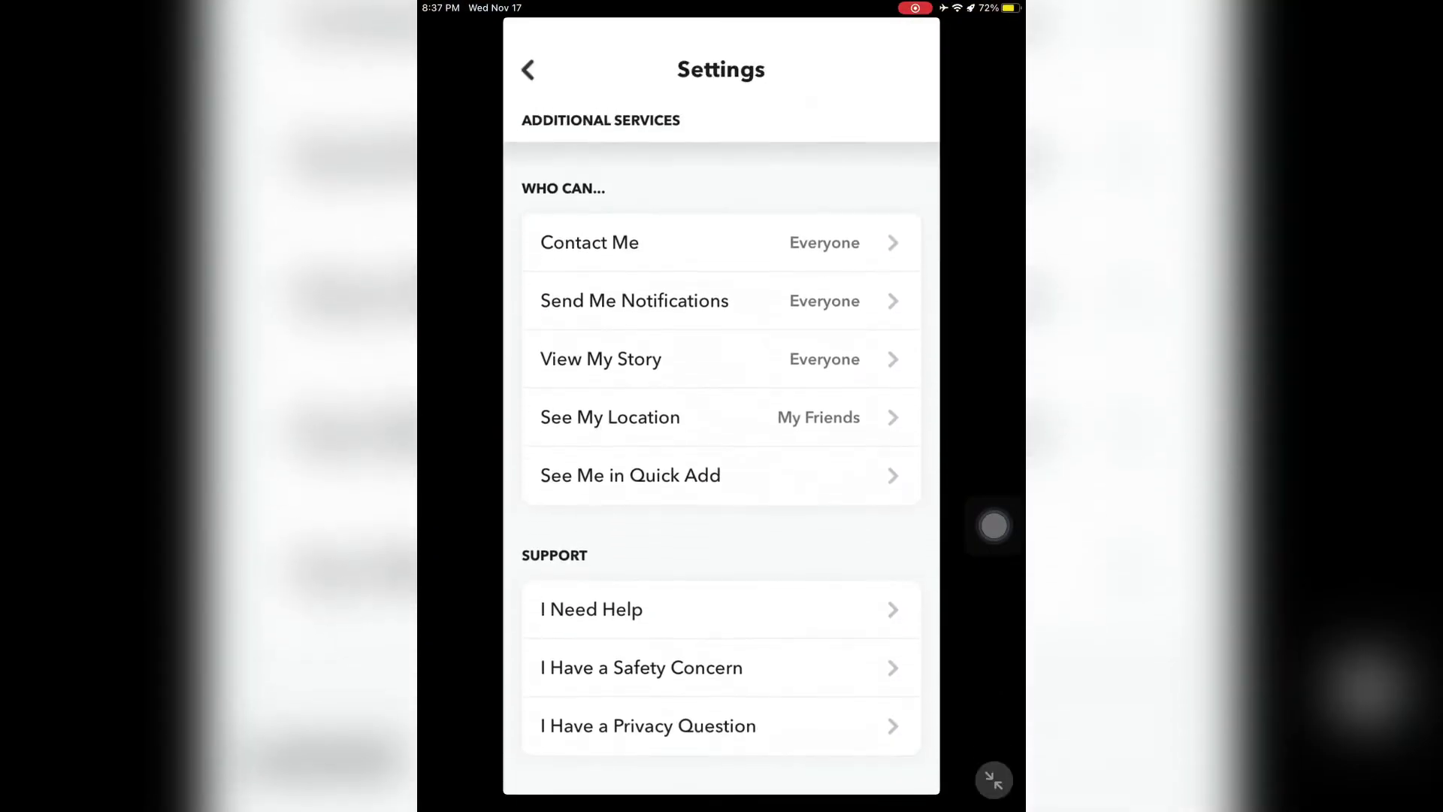
{"action": "scroll", "coordinate": [721, 463], "scroll_direction": "down", "scroll_amount": 3}
{"action": "scroll", "coordinate": [721, 463], "scroll_direction": "down", "scroll_amount": 3}
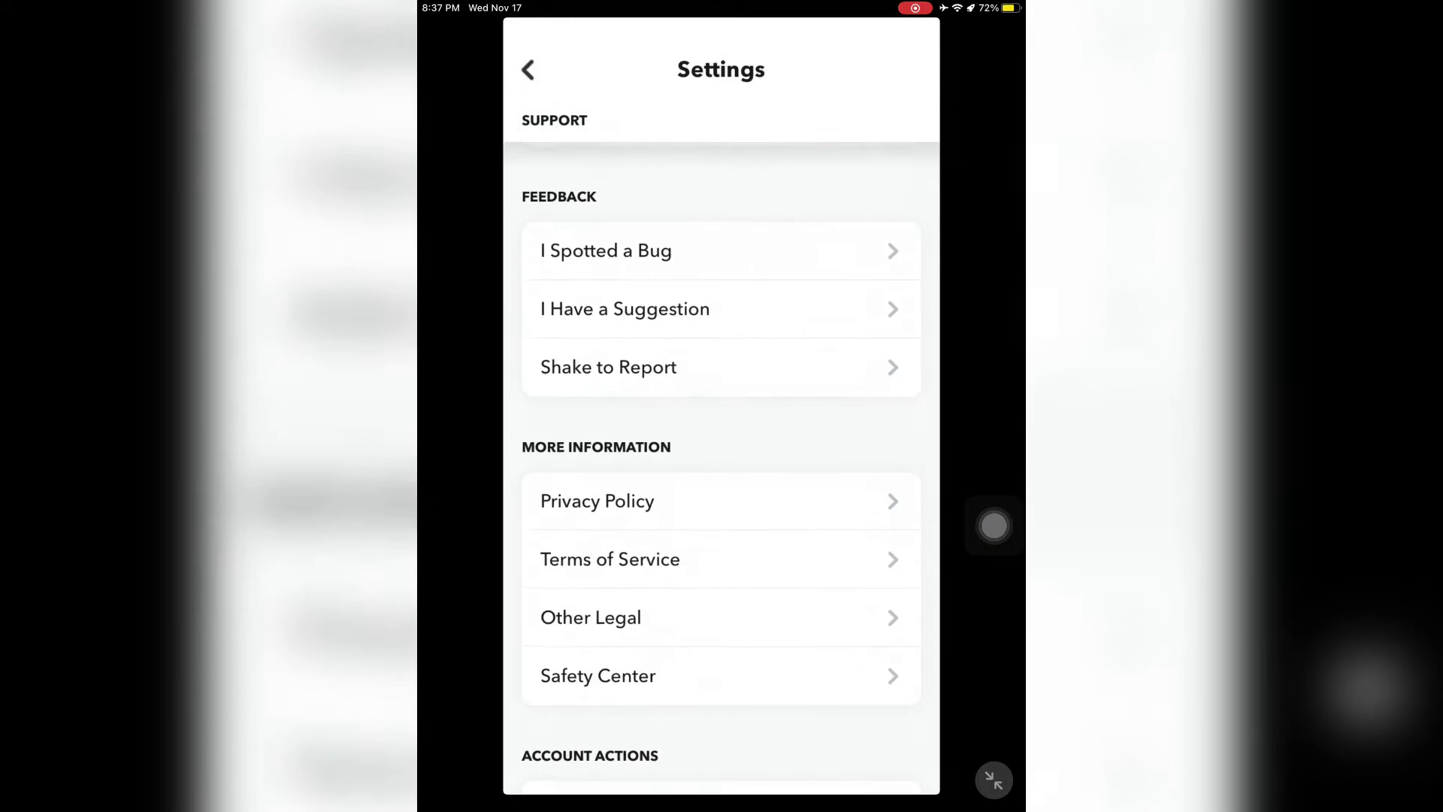
{"action": "scroll", "coordinate": [722, 463], "scroll_direction": "down", "scroll_amount": 4}
{"action": "scroll", "coordinate": [721, 463], "scroll_direction": "down", "scroll_amount": 2}
{"action": "left_click", "coordinate": [592, 323]}
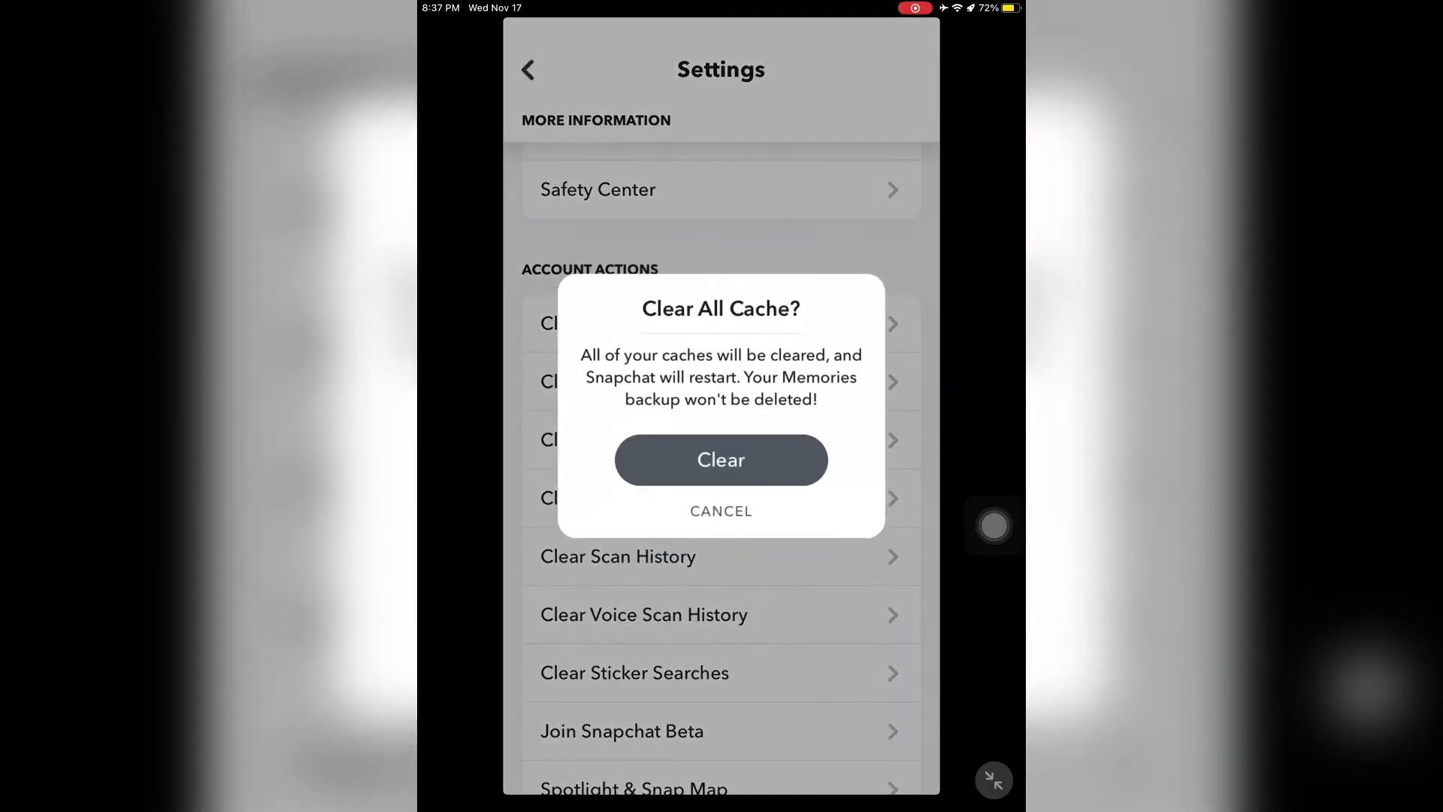
{"action": "left_click", "coordinate": [722, 458]}
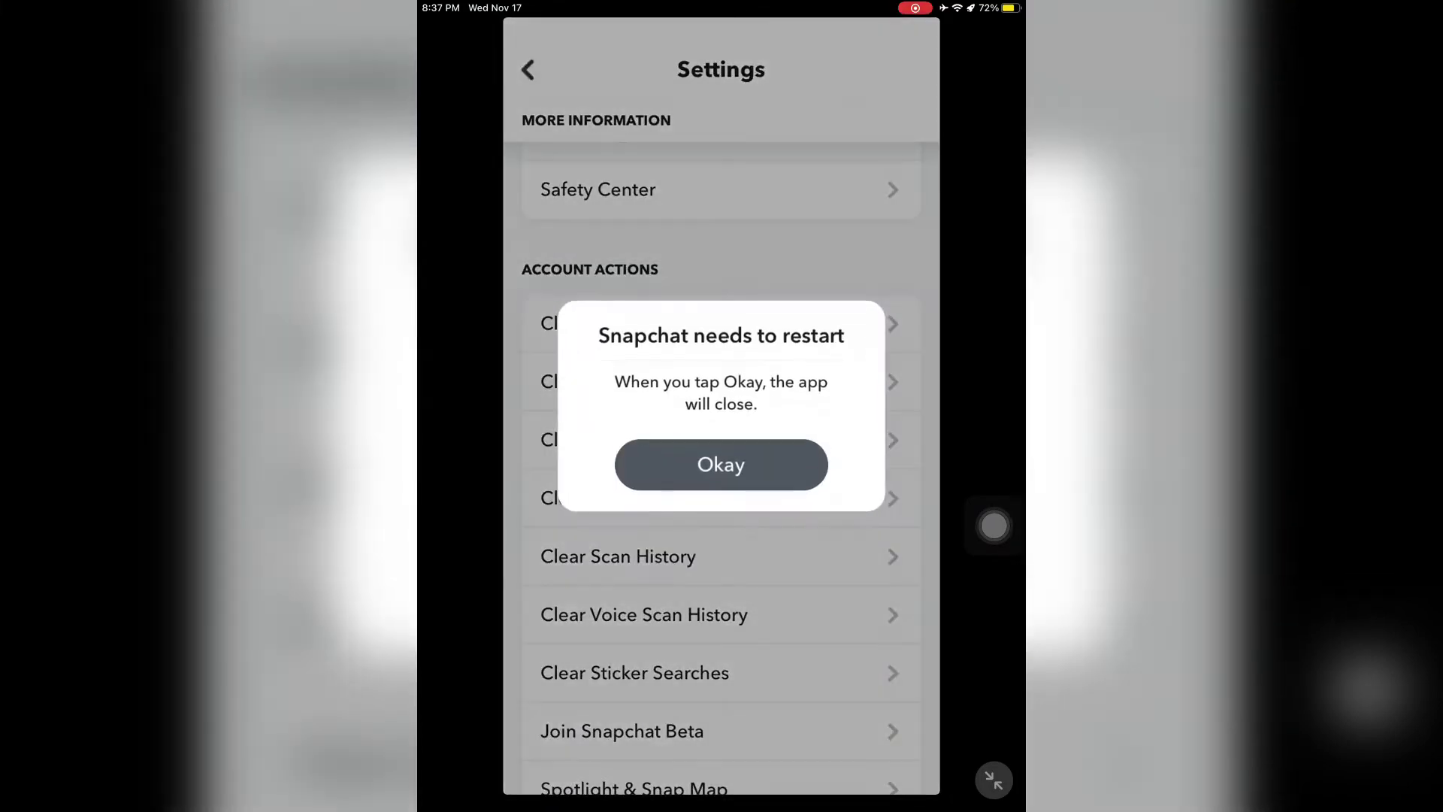
{"action": "left_click", "coordinate": [720, 464]}
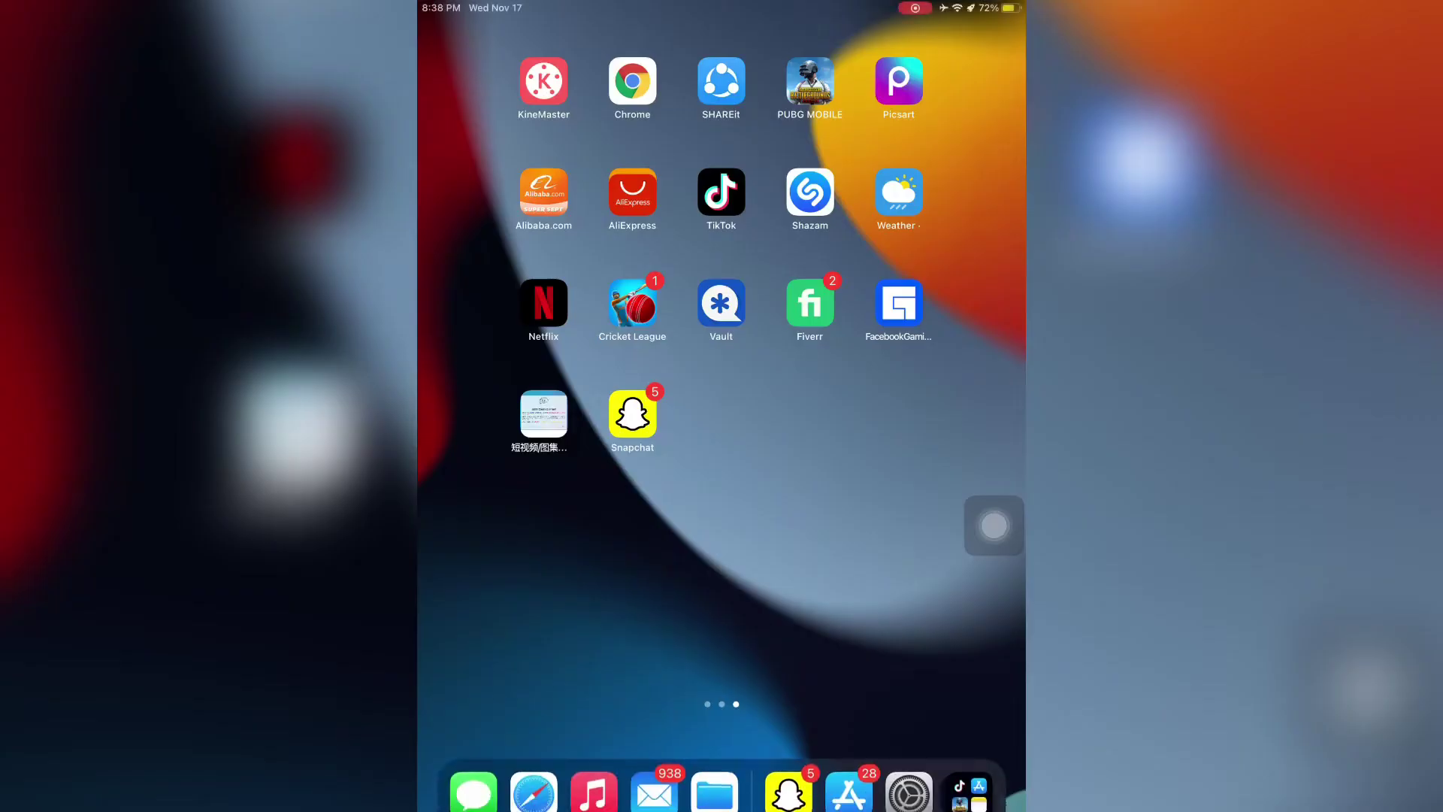
{"action": "mouse_move", "coordinate": [565, 508]}
{"action": "left_mouse_down"}
{"action": "mouse_move", "coordinate": [903, 507]}
{"action": "mouse_move", "coordinate": [563, 507]}
{"action": "left_mouse_up"}
{"action": "left_click_drag", "start_coordinate": [902, 508], "coordinate": [563, 507]}
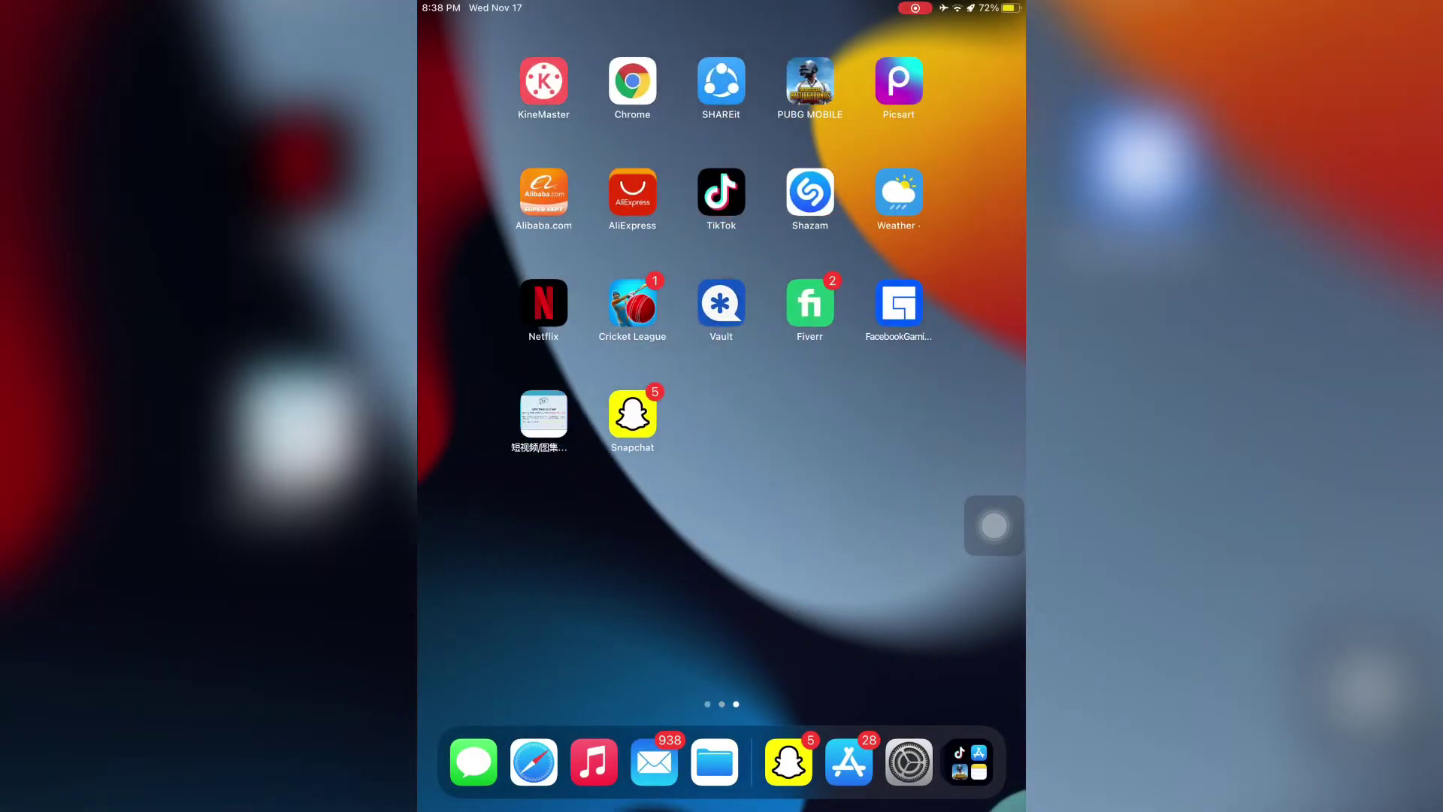
{"action": "left_click", "coordinate": [909, 762]}
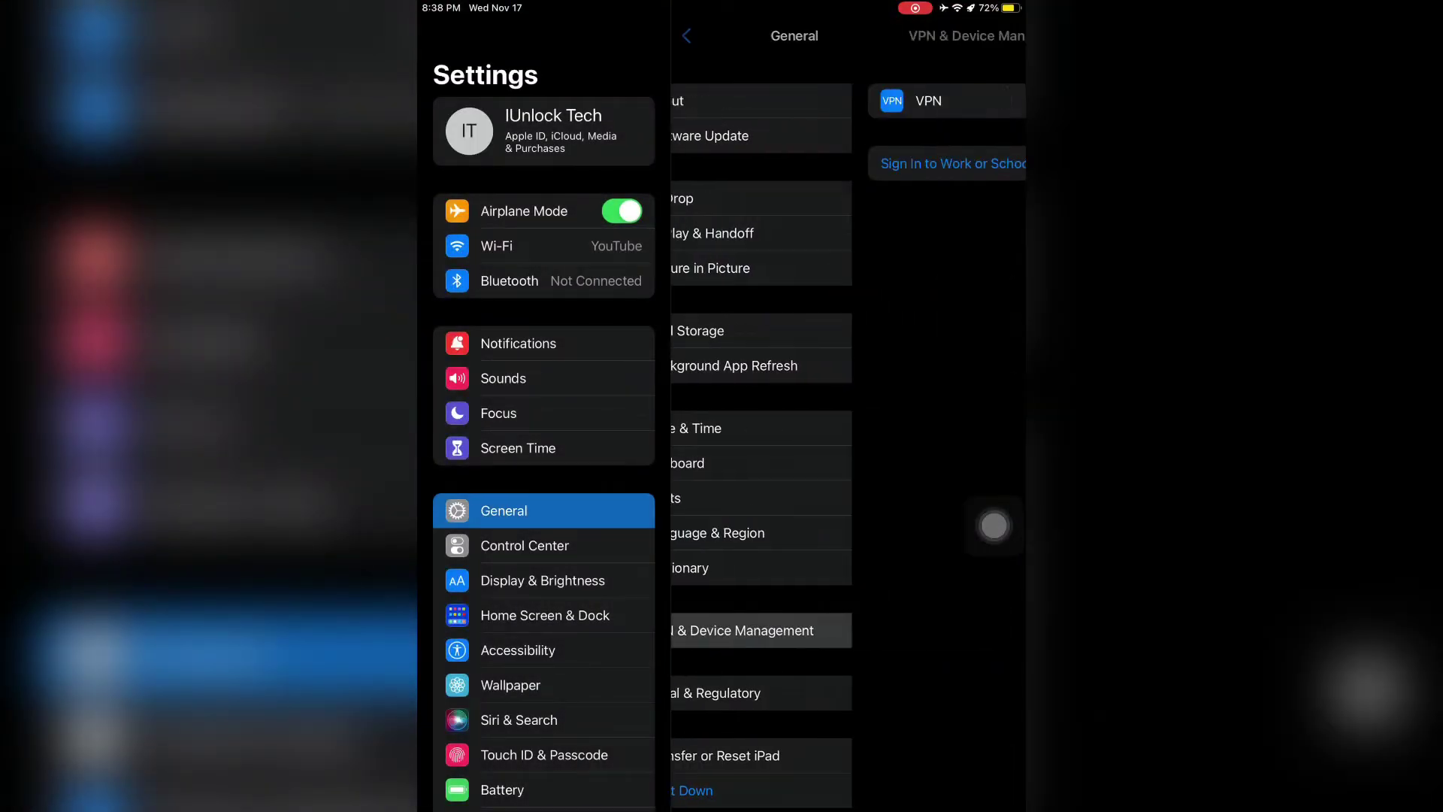
{"action": "left_click", "coordinate": [782, 630]}
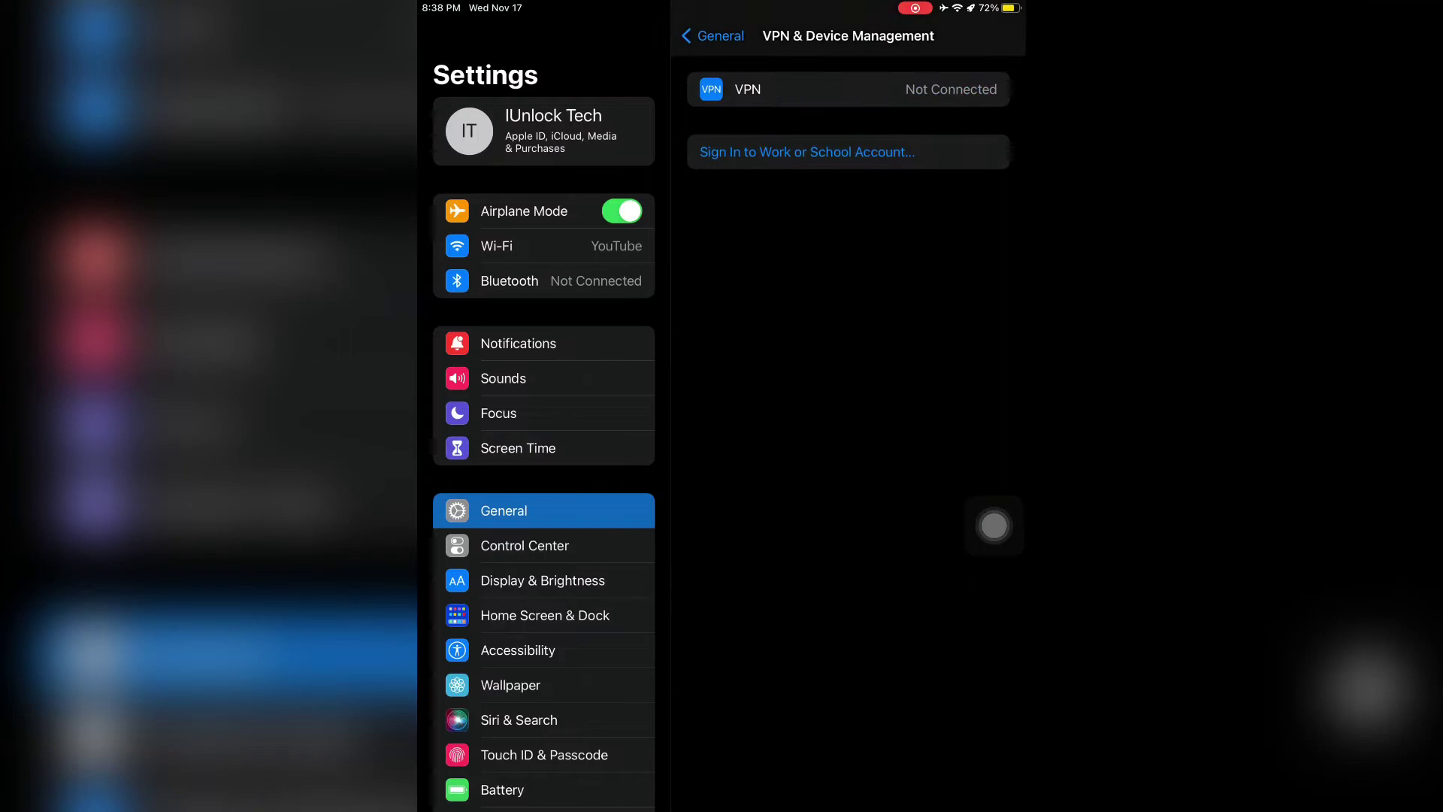
{"action": "left_click", "coordinate": [789, 89]}
{"action": "left_click", "coordinate": [773, 99]}
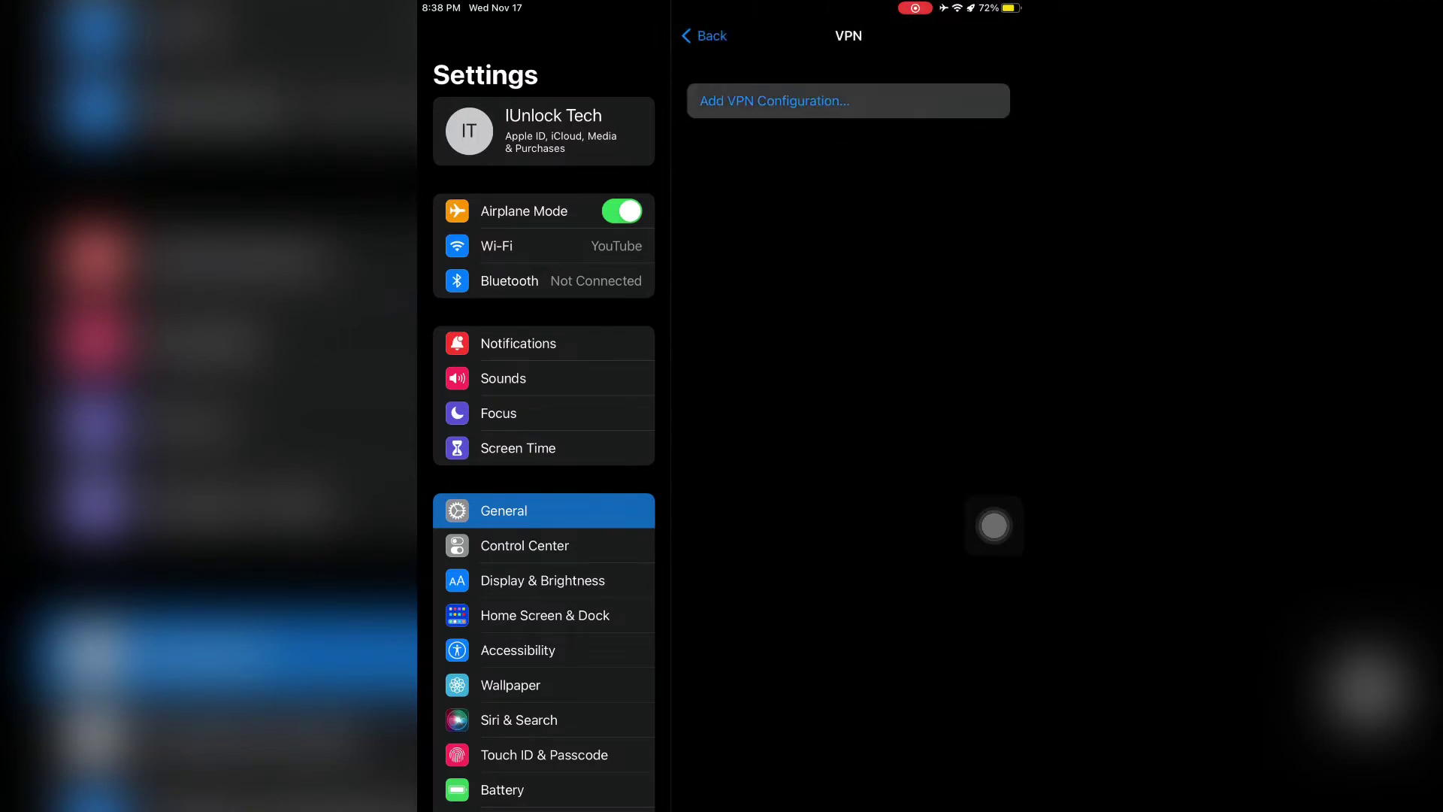
{"action": "left_click", "coordinate": [543, 183]}
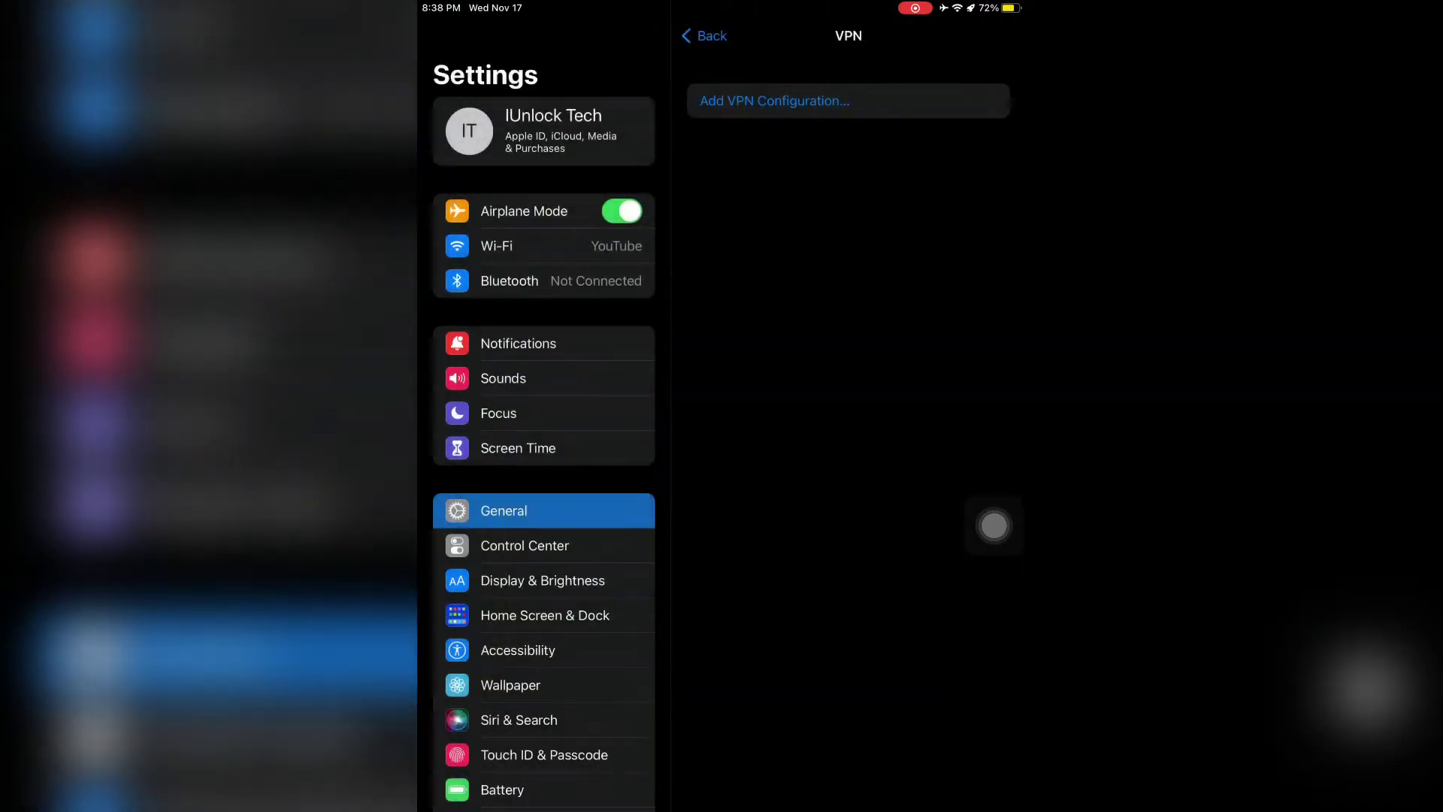
{"action": "left_click", "coordinate": [704, 35]}
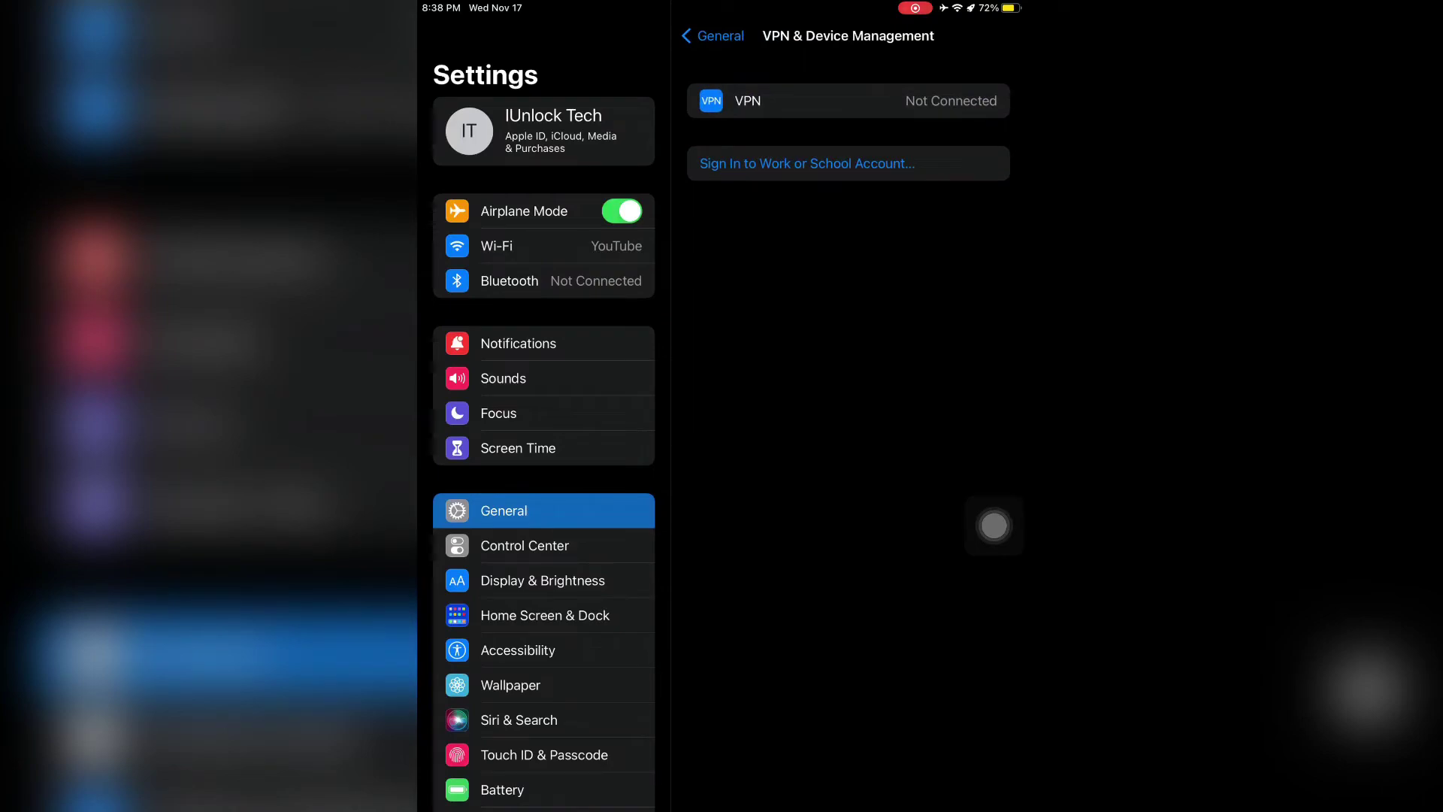
{"action": "left_click", "coordinate": [710, 36]}
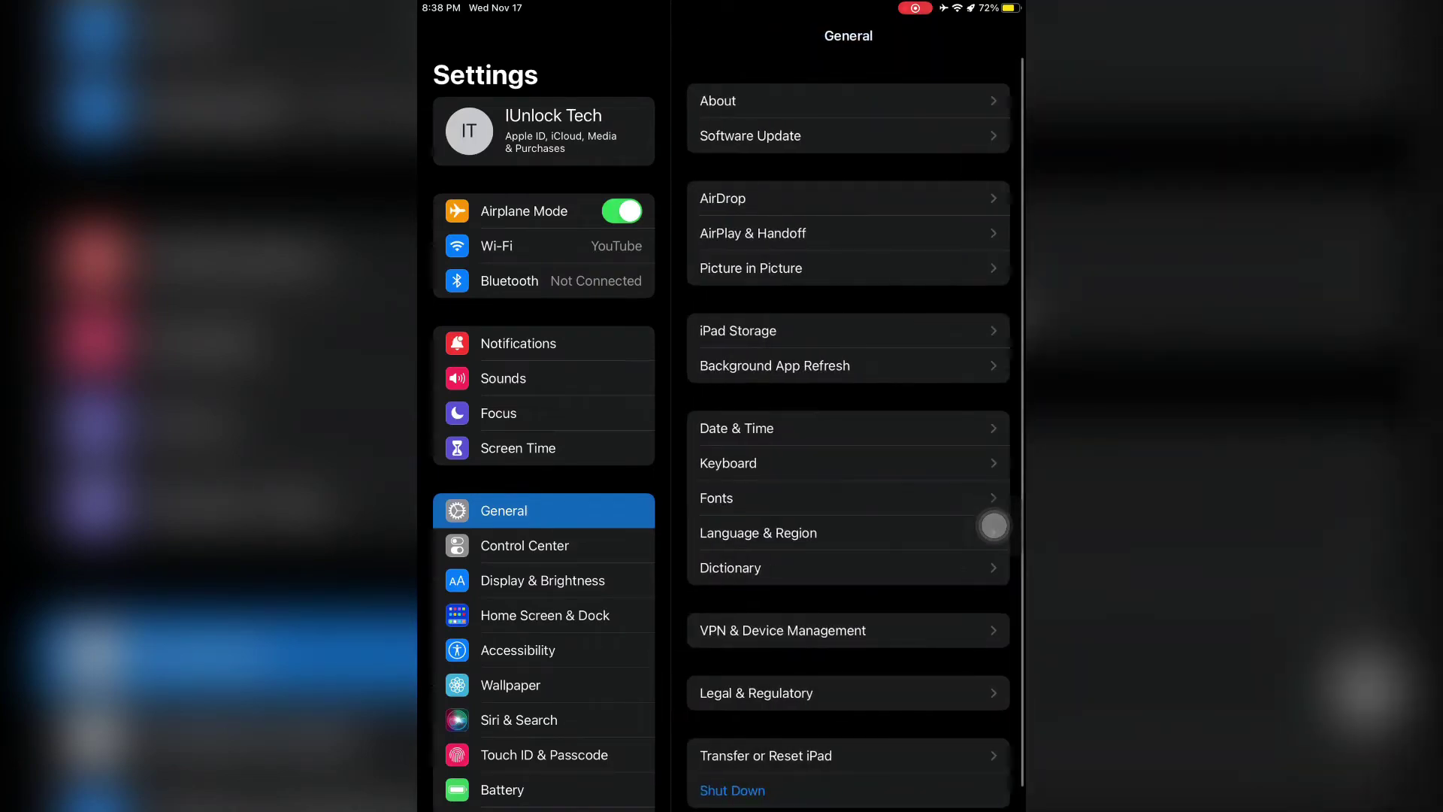
{"action": "left_click_drag", "start_coordinate": [722, 808], "coordinate": [722, 756]}
{"action": "left_click", "coordinate": [993, 525]}
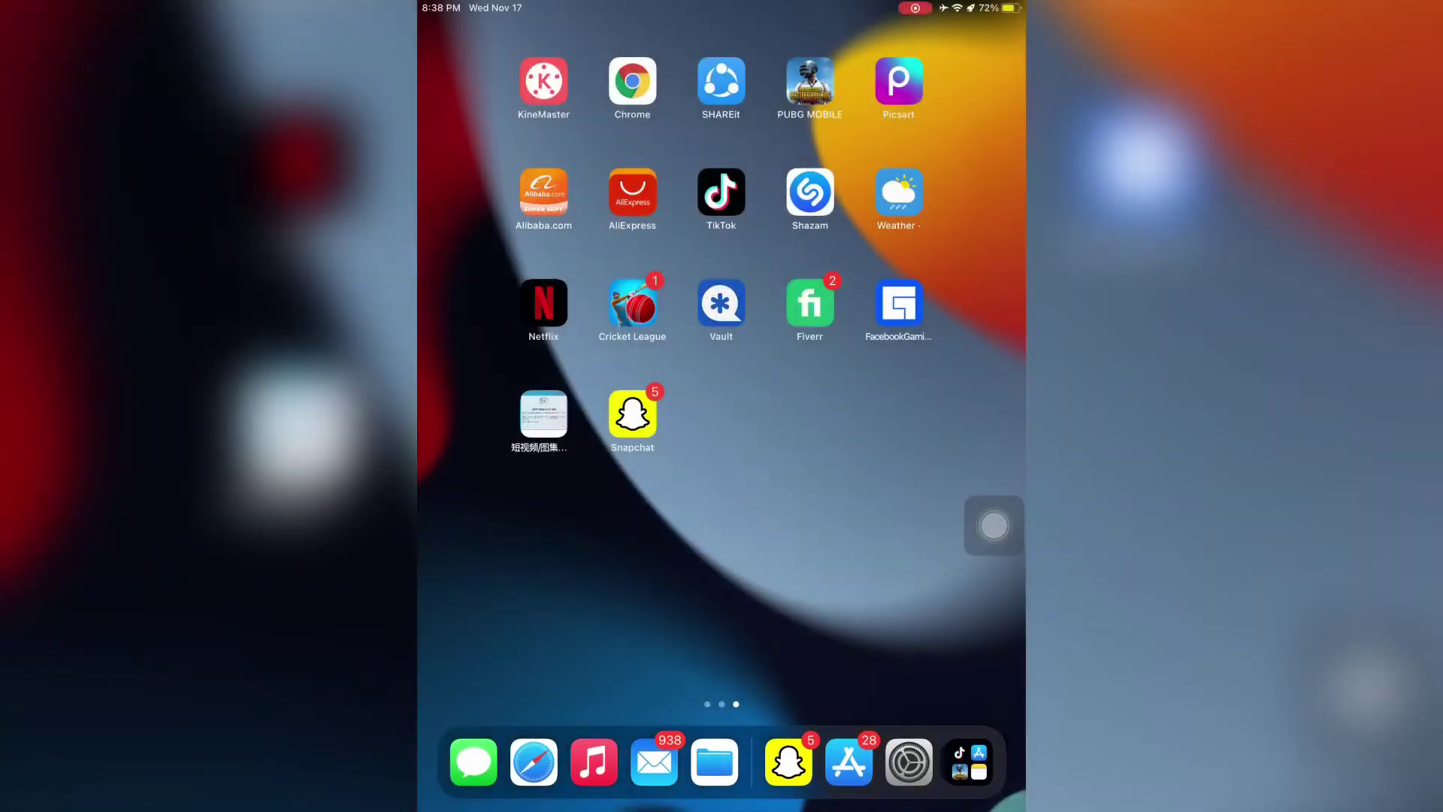
{"action": "left_click", "coordinate": [909, 762]}
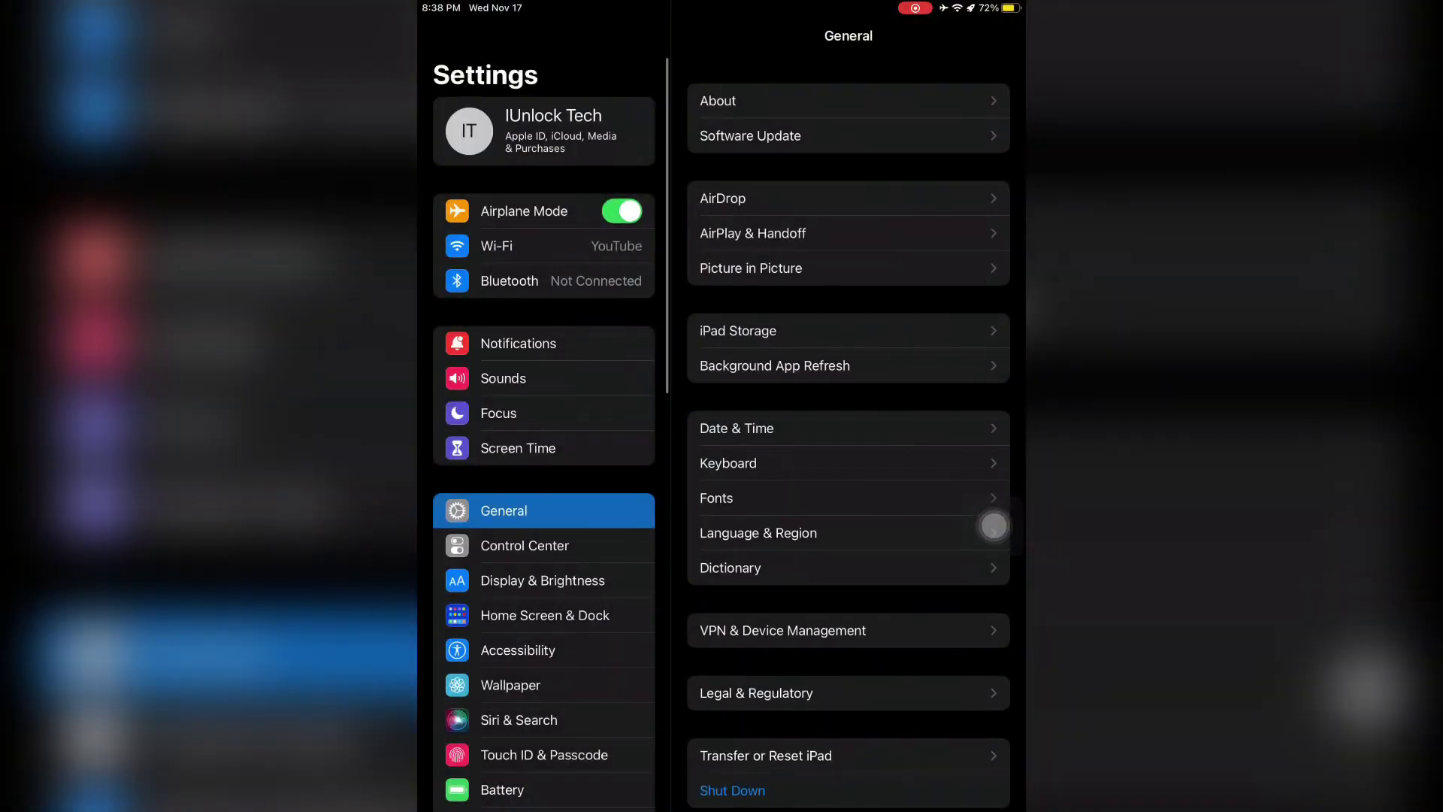
{"action": "left_click", "coordinate": [789, 101]}
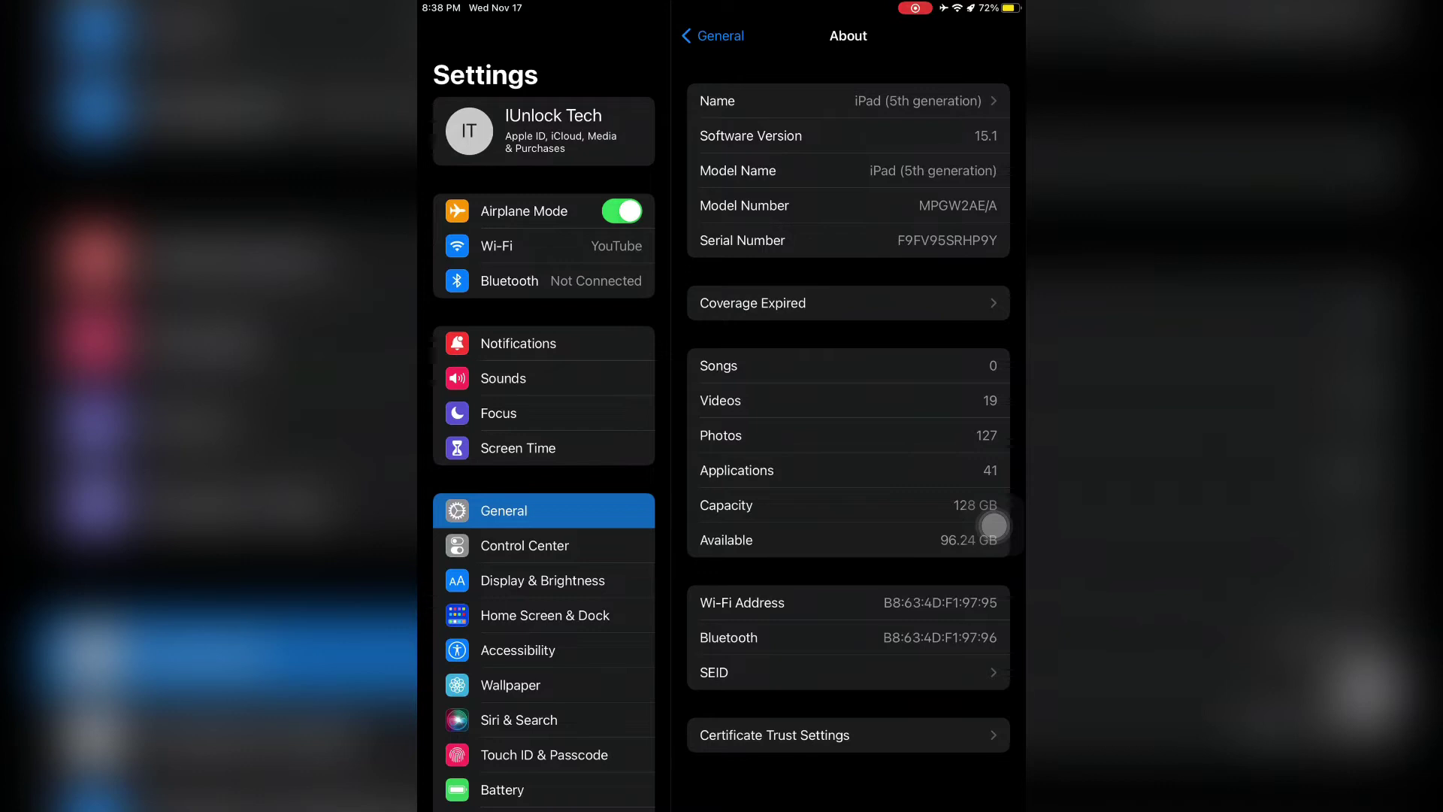
{"action": "scroll", "coordinate": [994, 525], "scroll_direction": "left", "scroll_amount": 3}
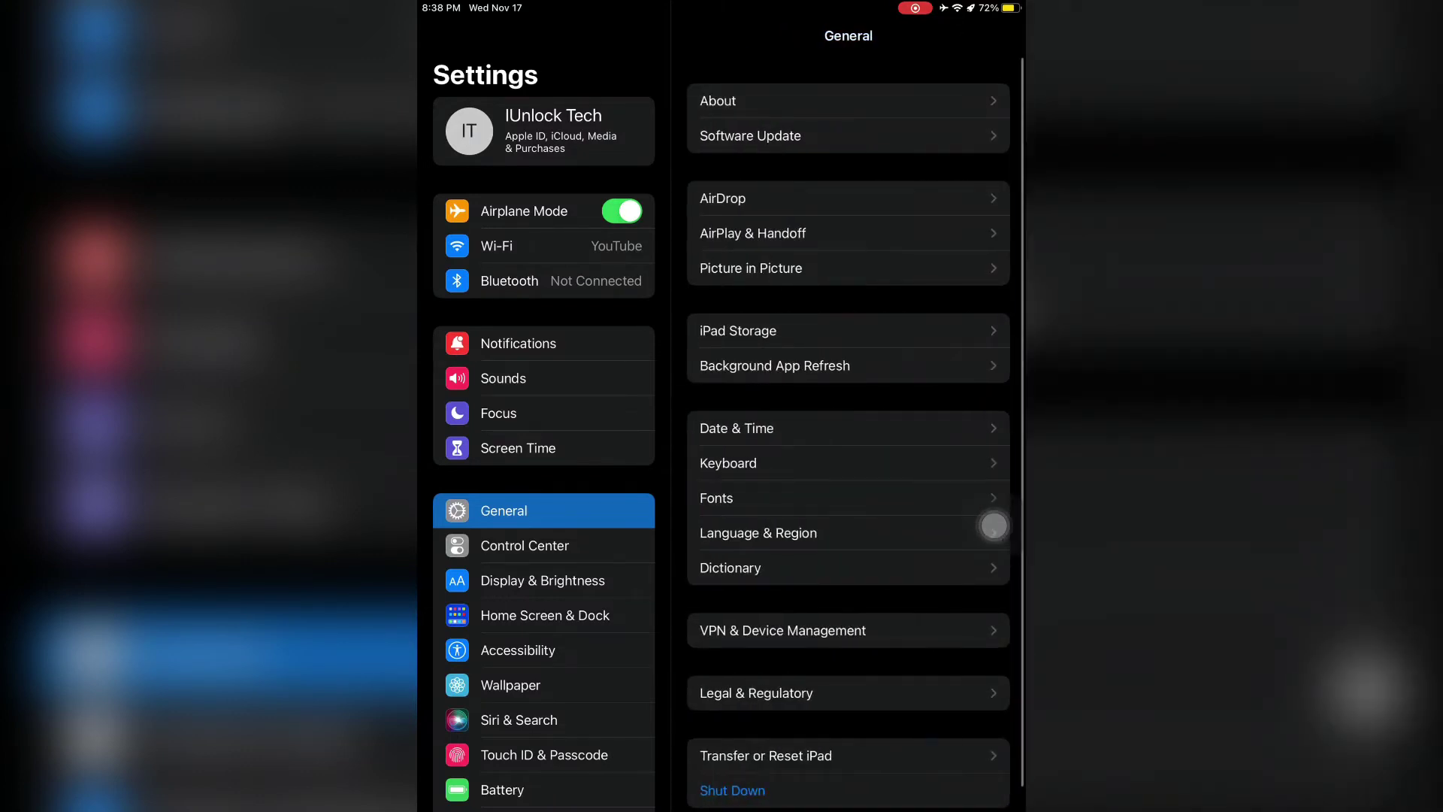
{"action": "left_click", "coordinate": [789, 136]}
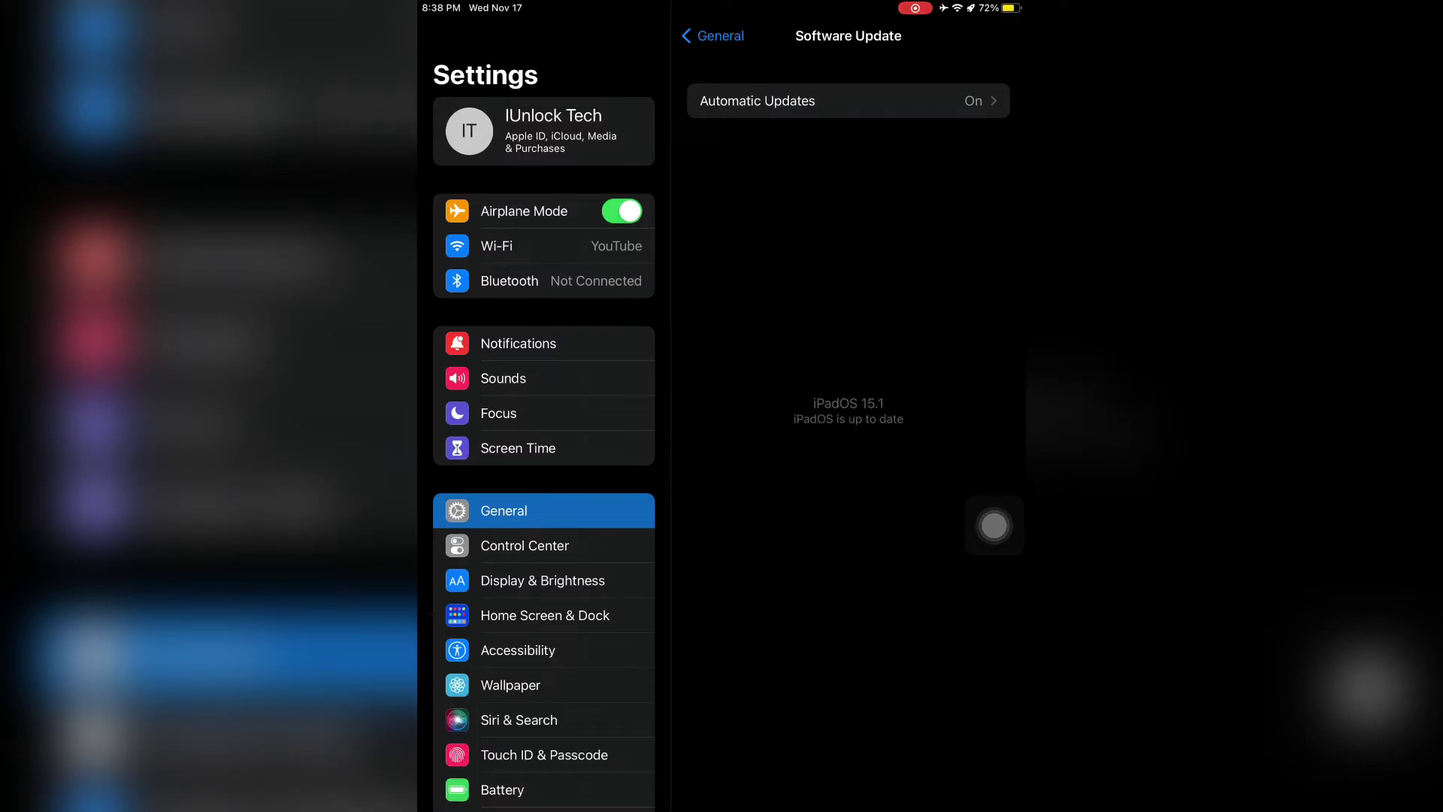
{"action": "scroll", "coordinate": [992, 525], "scroll_direction": "left", "scroll_amount": 3}
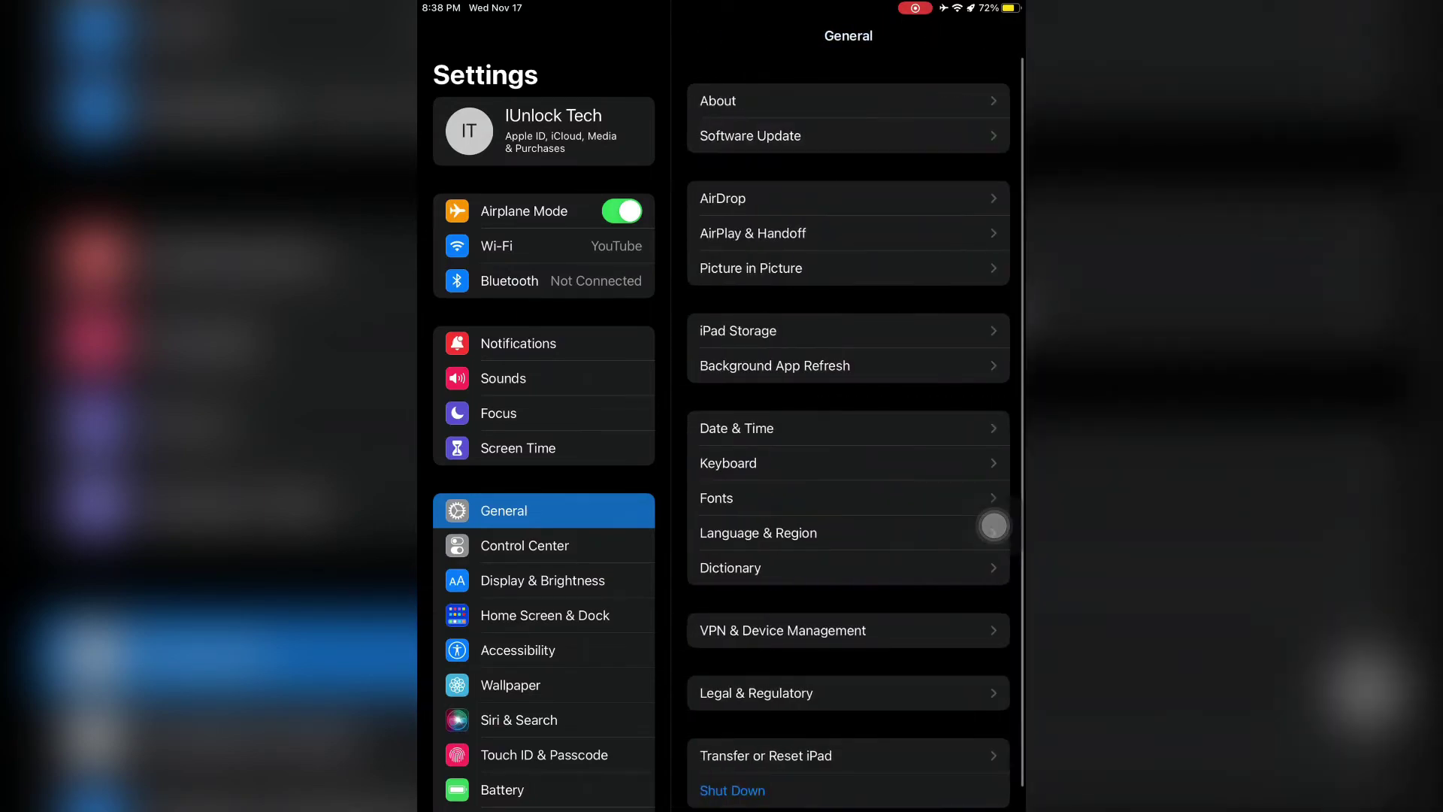
{"action": "scroll", "coordinate": [993, 524], "scroll_direction": "down", "scroll_amount": 5}
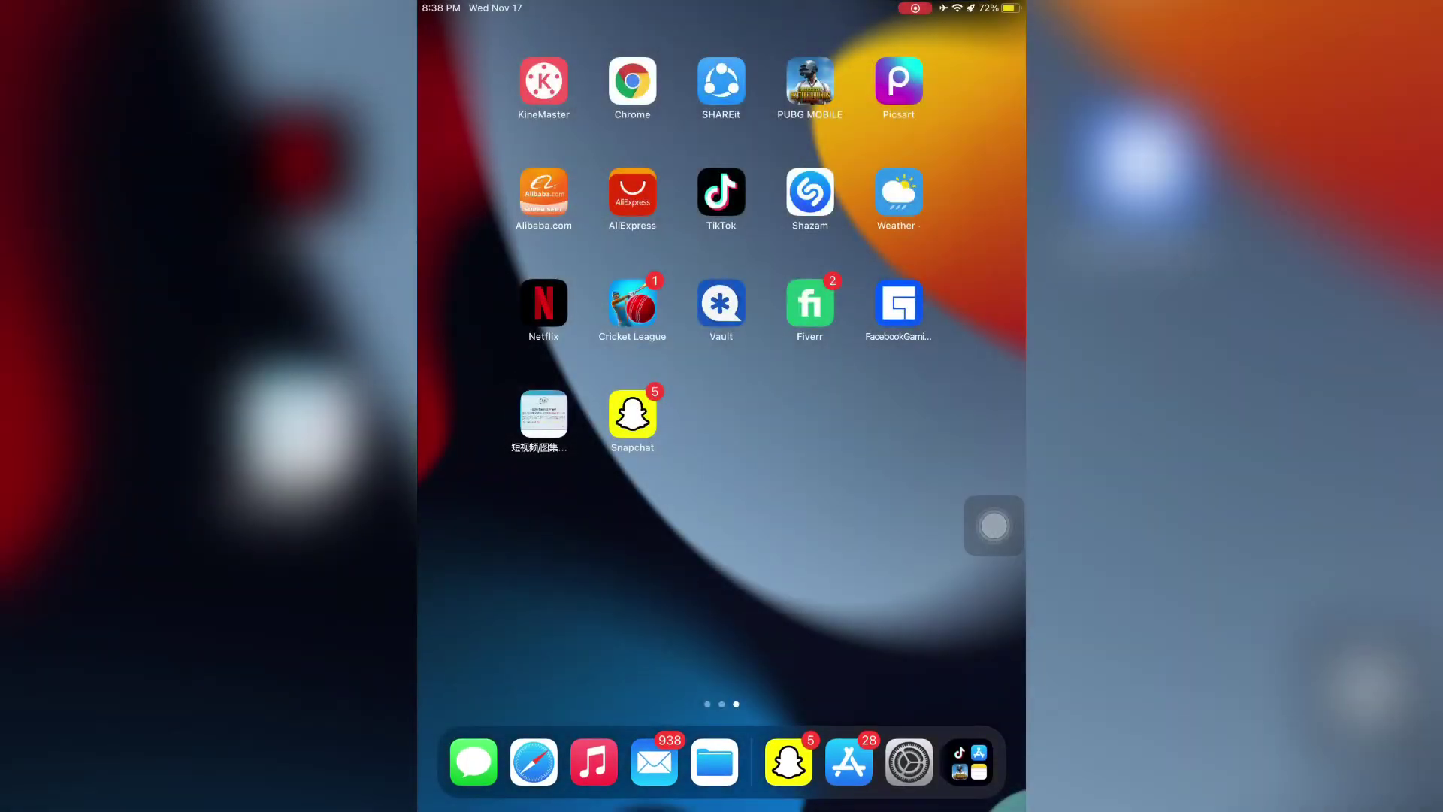
- Search iPad Storage for 'Sna', open Snapchat's storage page, and choose Offload App
{"action": "left_click", "coordinate": [909, 762]}
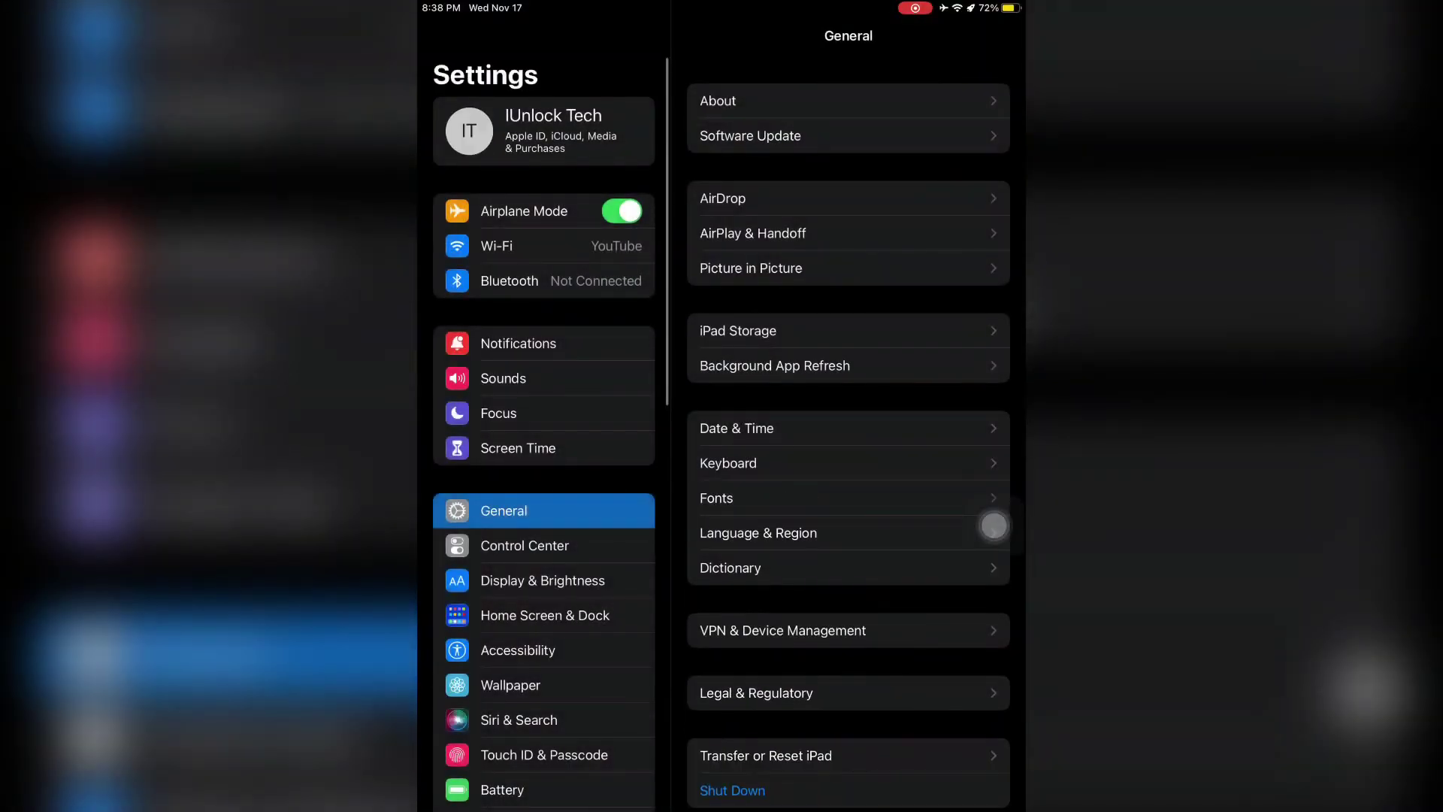
{"action": "left_click", "coordinate": [738, 330]}
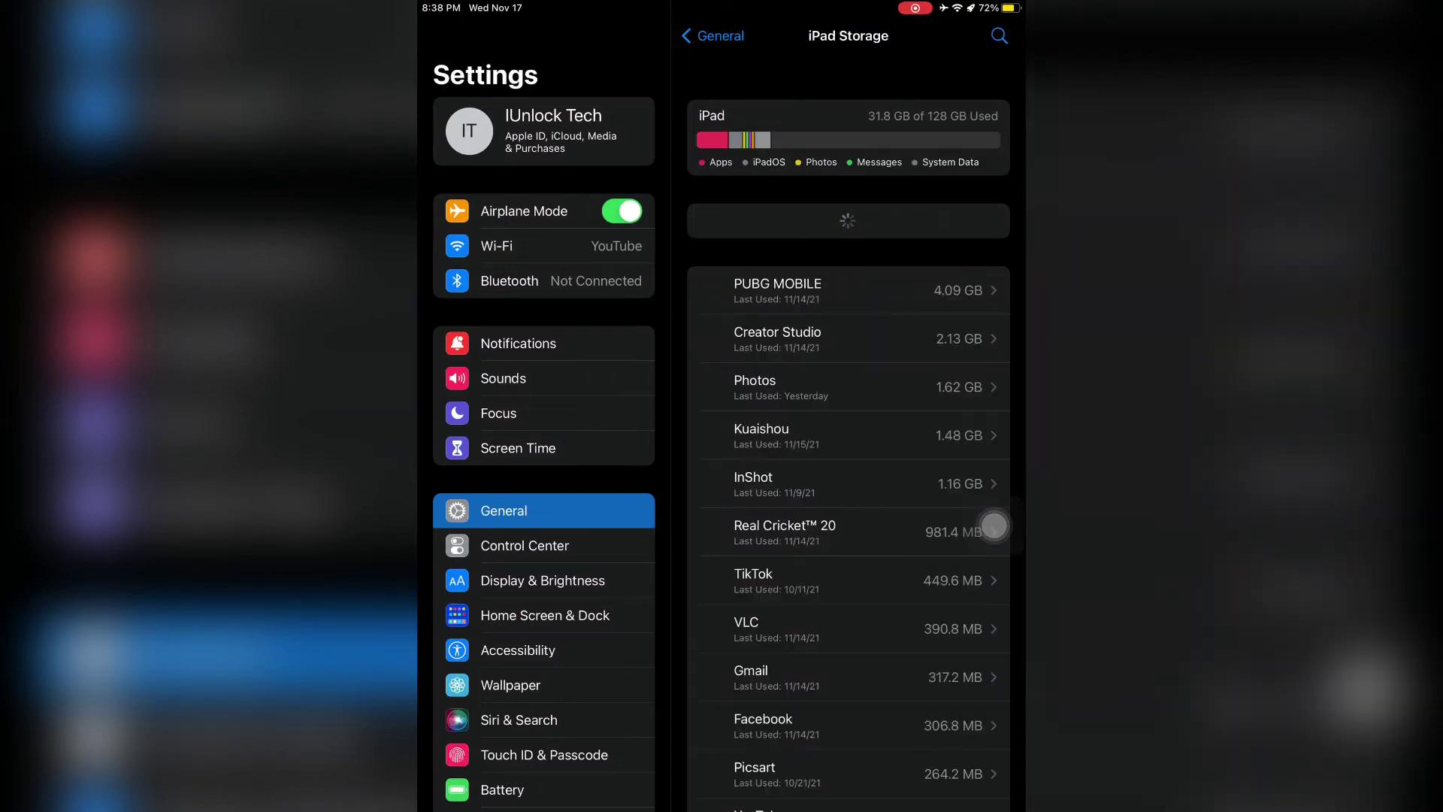
{"action": "left_click", "coordinate": [999, 36]}
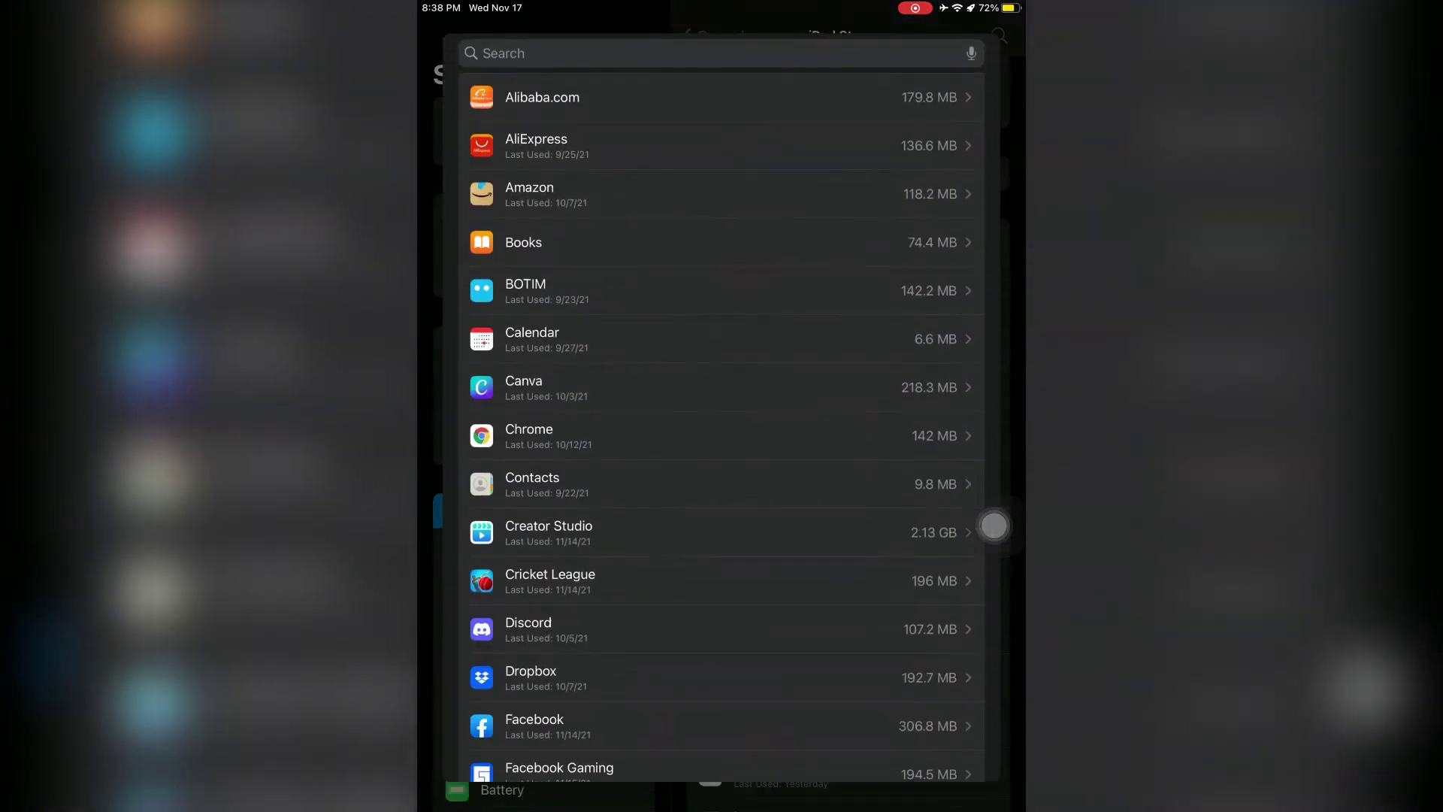
{"action": "type", "text": "San"}
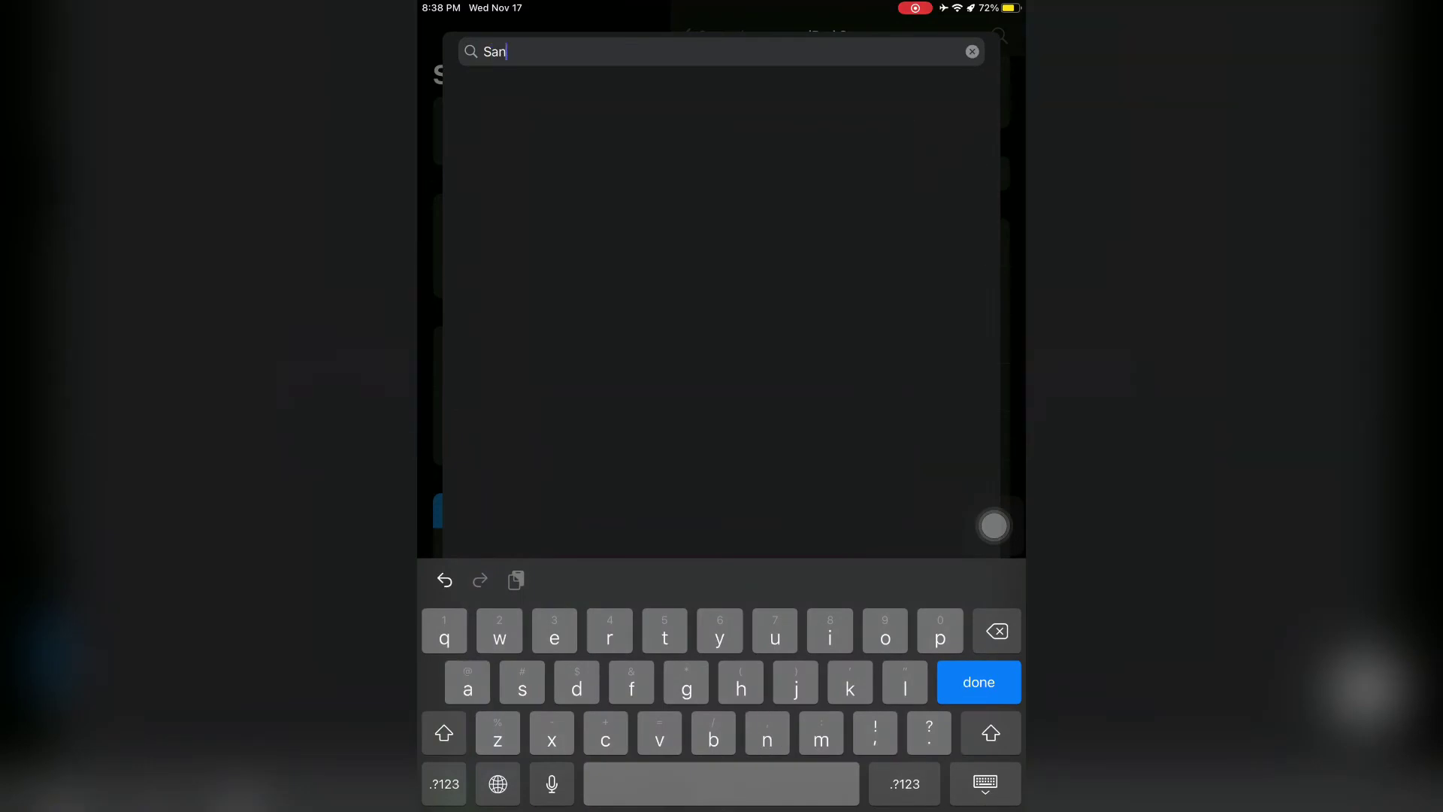
{"action": "key", "text": "BackSpace"}
{"action": "key", "text": "BackSpace"}
{"action": "type", "text": "na"}
{"action": "left_click", "coordinate": [534, 94]}
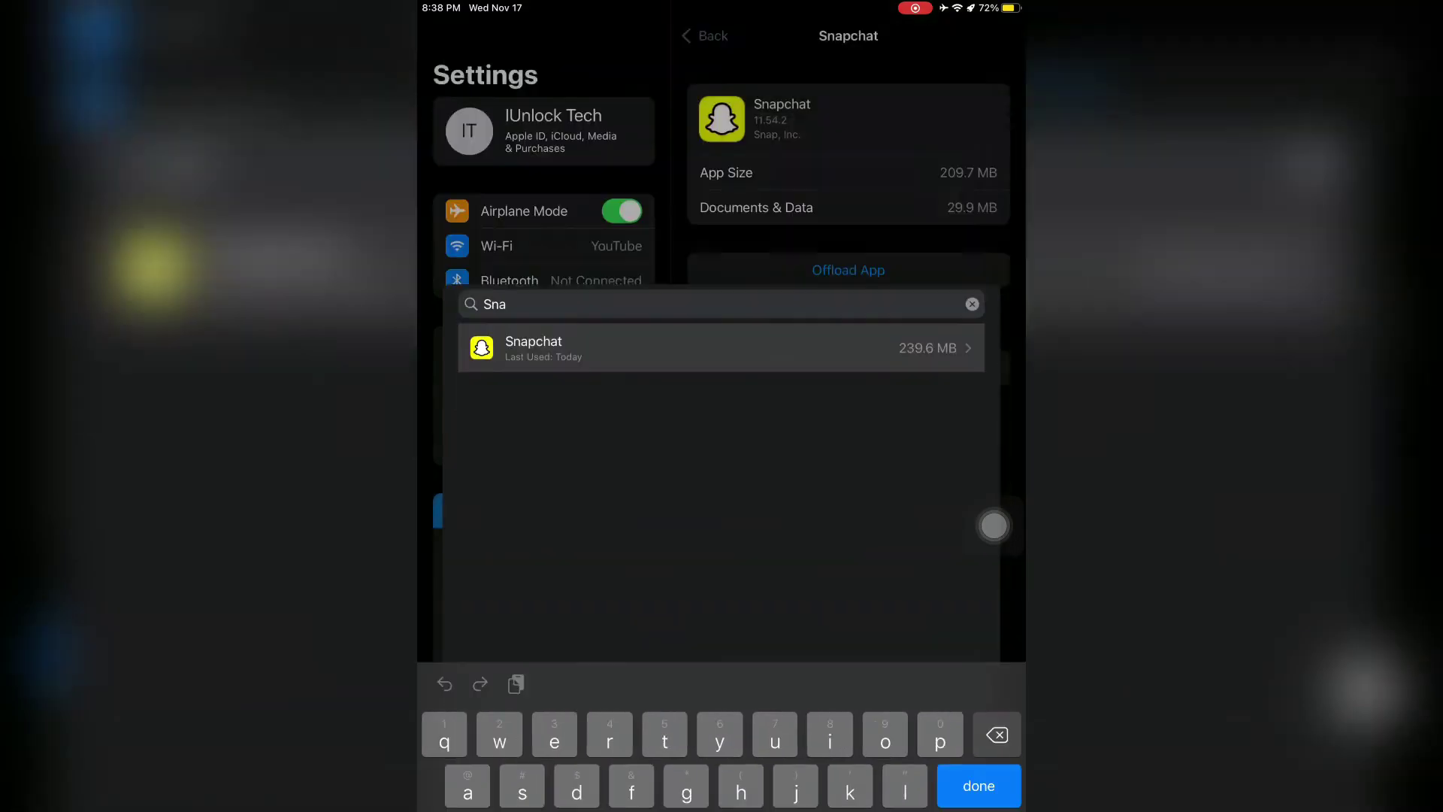
{"action": "left_click", "coordinate": [848, 269]}
- Confirm the Snapchat offload, start its reinstall, and return to the Home Screen
{"action": "left_click", "coordinate": [775, 452]}
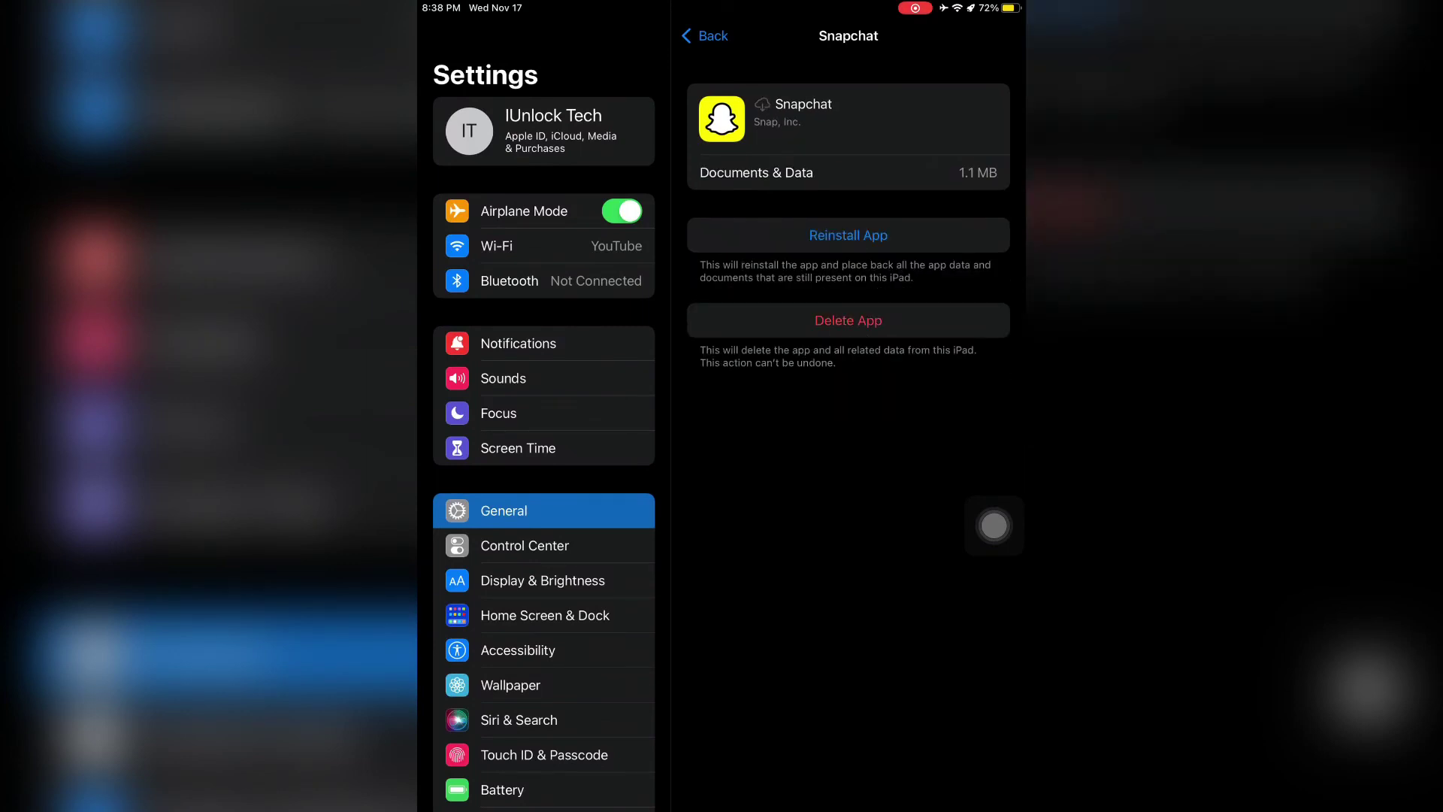
{"action": "left_click", "coordinate": [848, 235]}
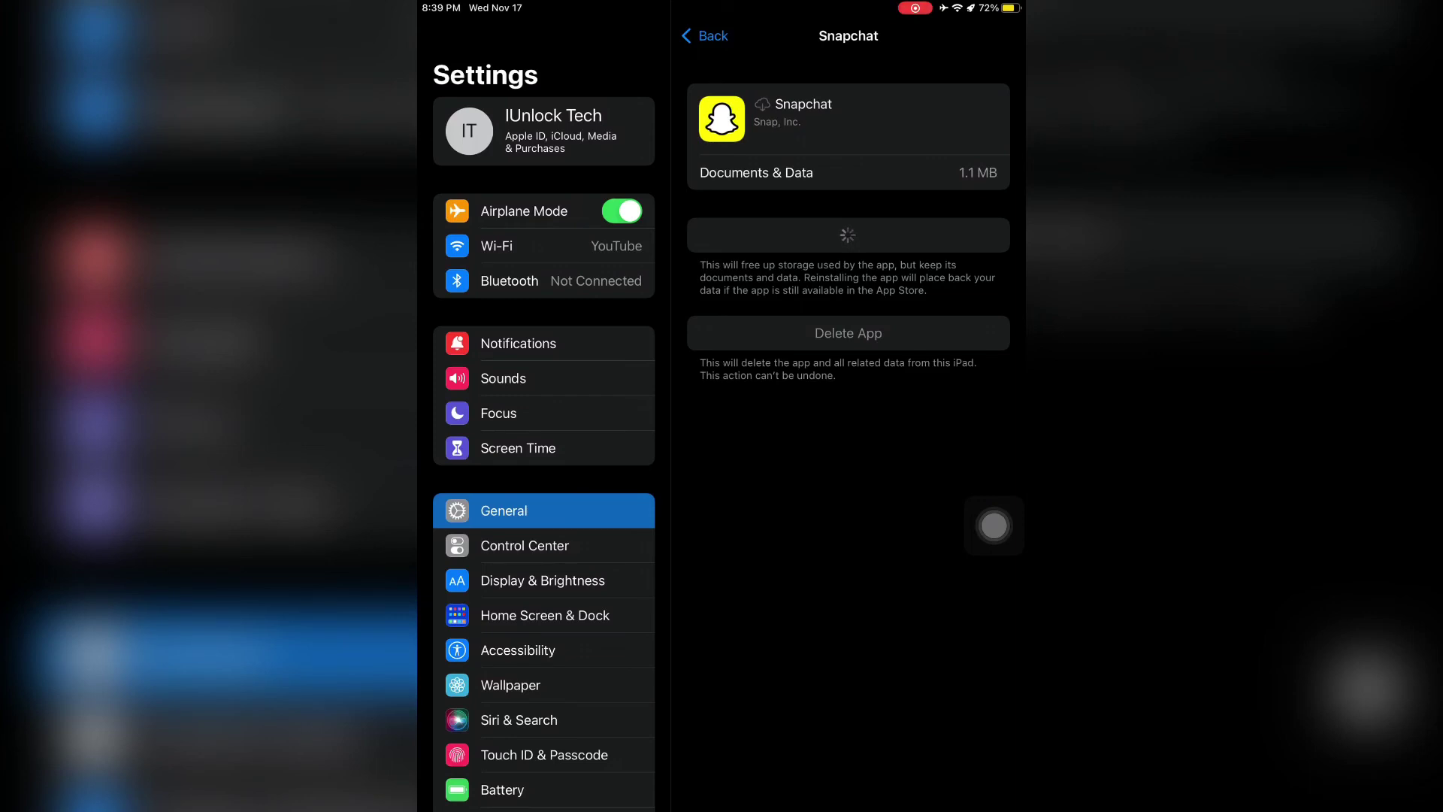
{"action": "key", "text": "super"}
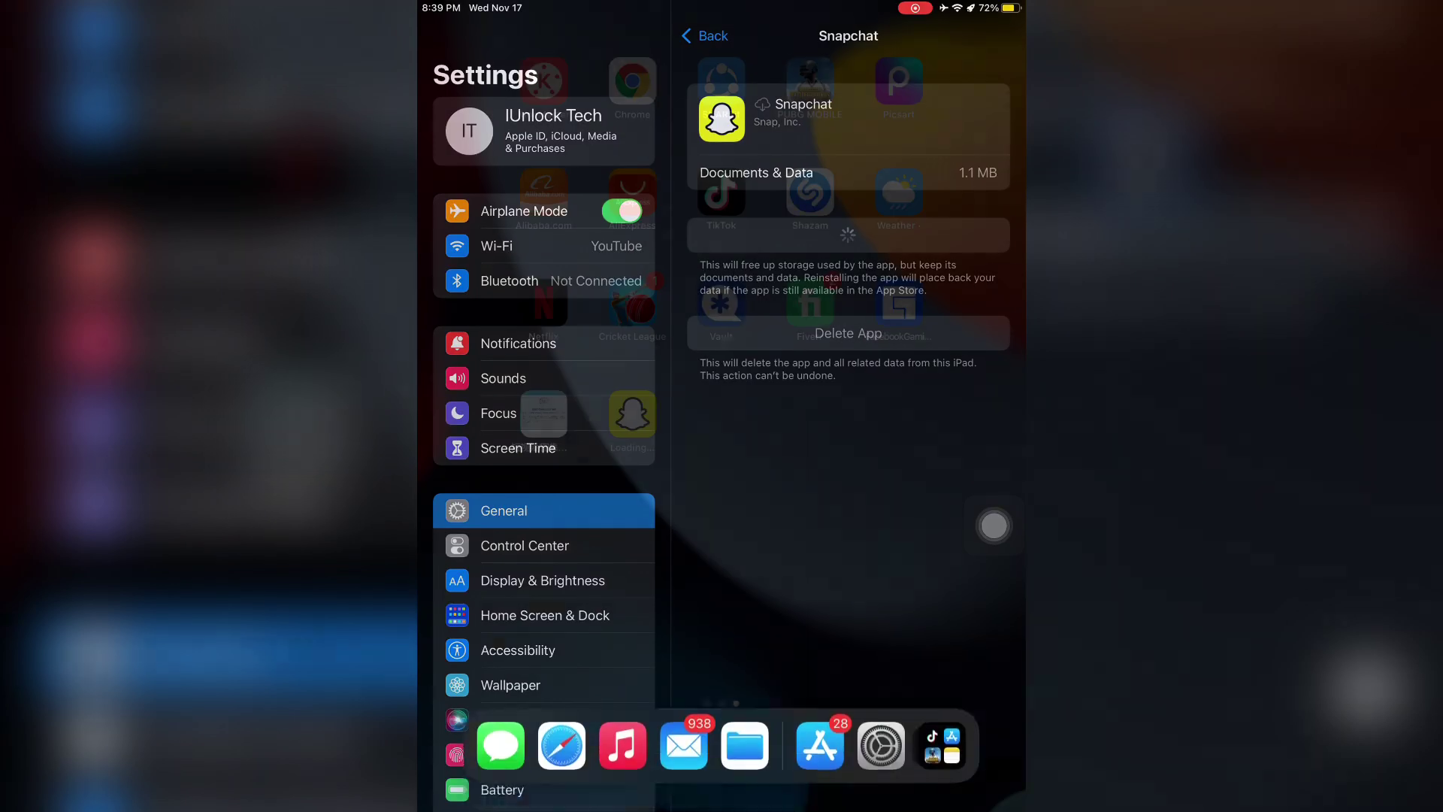